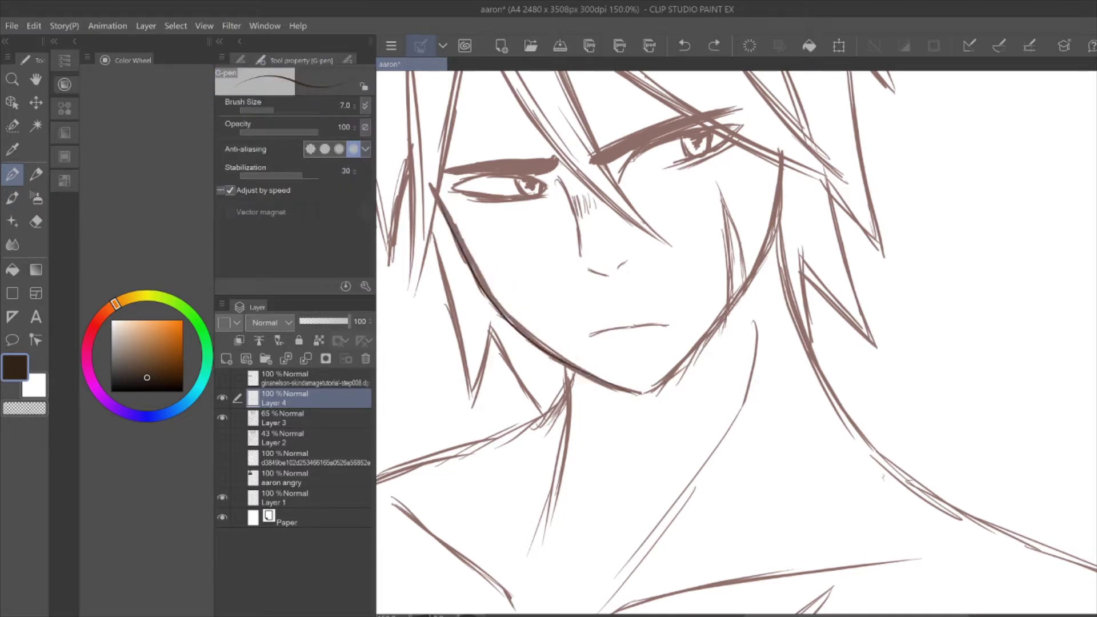
Finish inking the jaw outline over the faded sketch and tidy the overshooting line with the eraser
key("ctrl+y")
scroll(632, 265, "up", 3)
key("e")
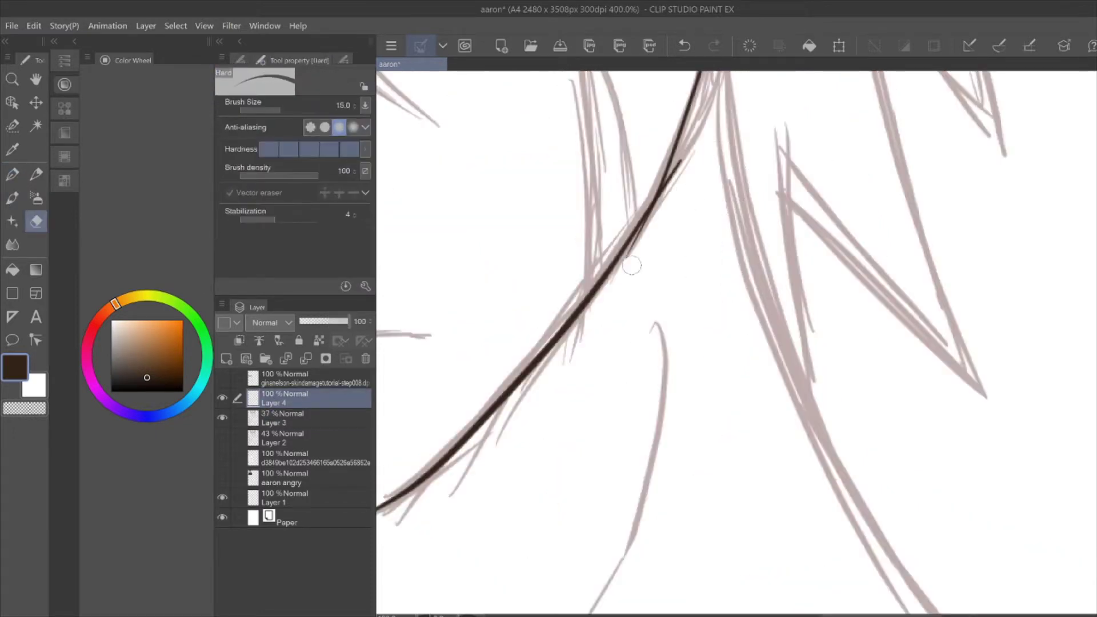
key("ctrl+z")
Ink the shoulder, arm, waist, rib and abdominal lines over the sketch with the G-pen at size 7
scroll(646, 227, "down", 5)
key("p")
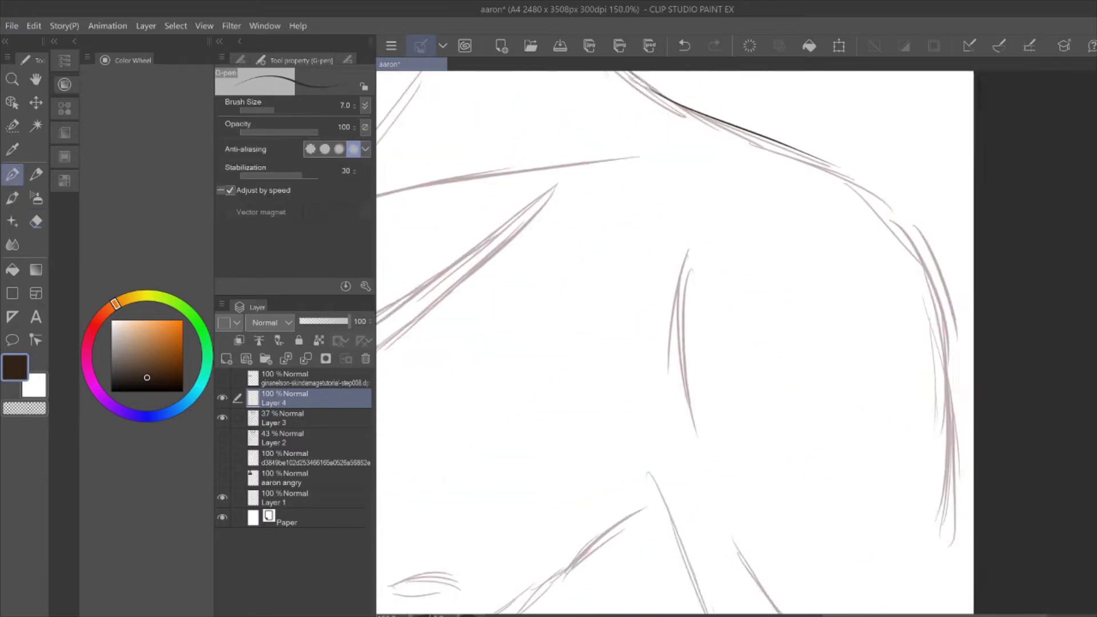
scroll(947, 405, "down", 3)
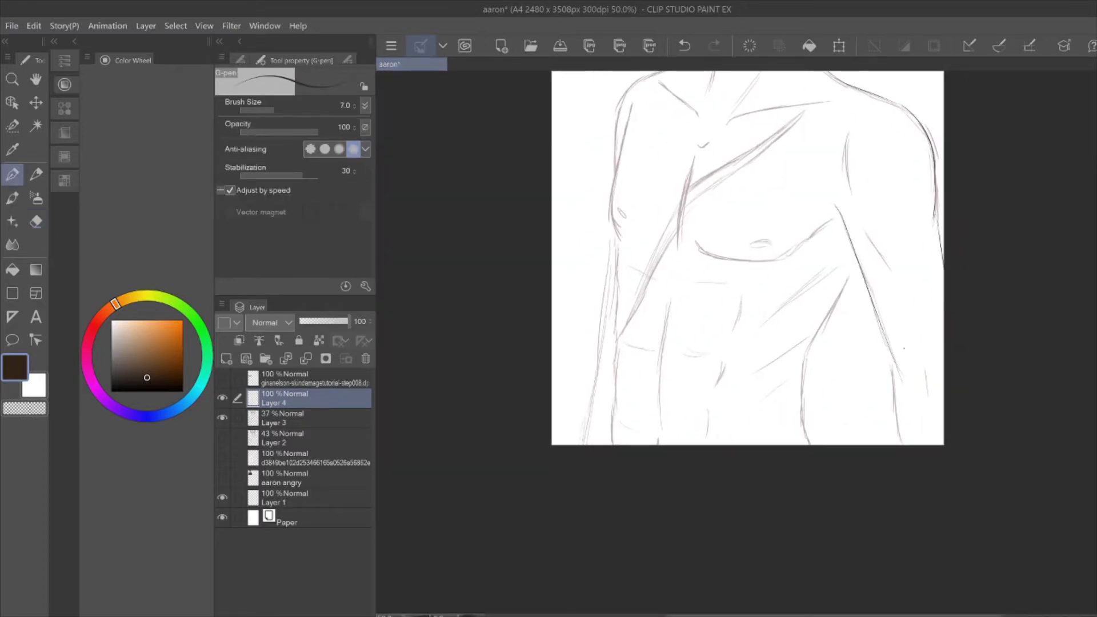
scroll(648, 372, "up", 4)
left_click_drag(889, 195, 806, 524)
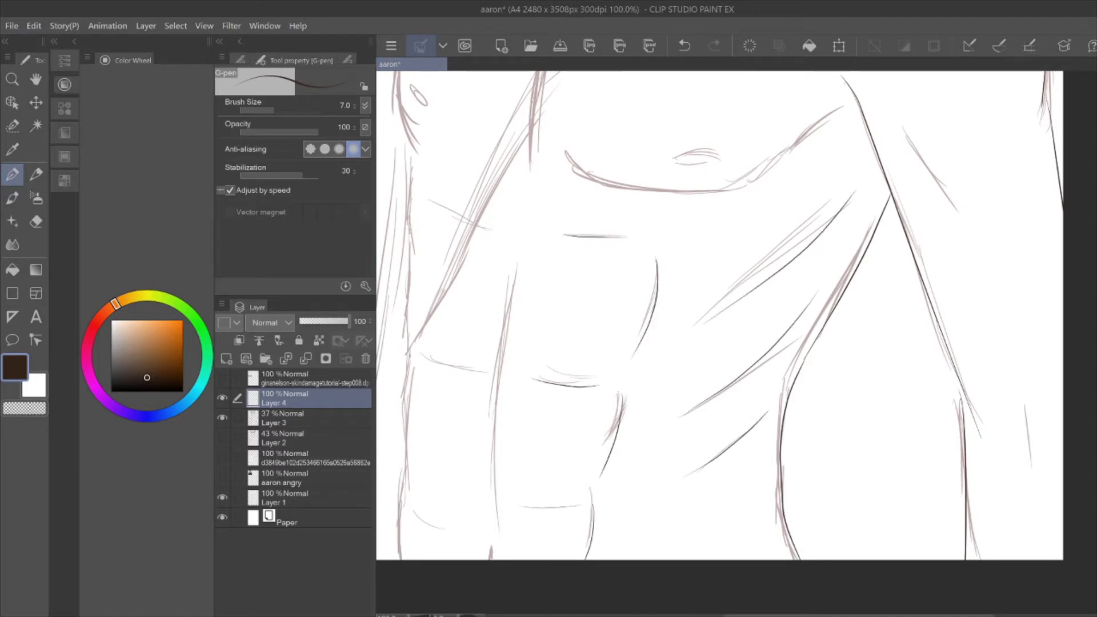
Ink the central chest line, the lower contour of the pectoral muscle and the nipple
left_click_drag(530, 421, 645, 616)
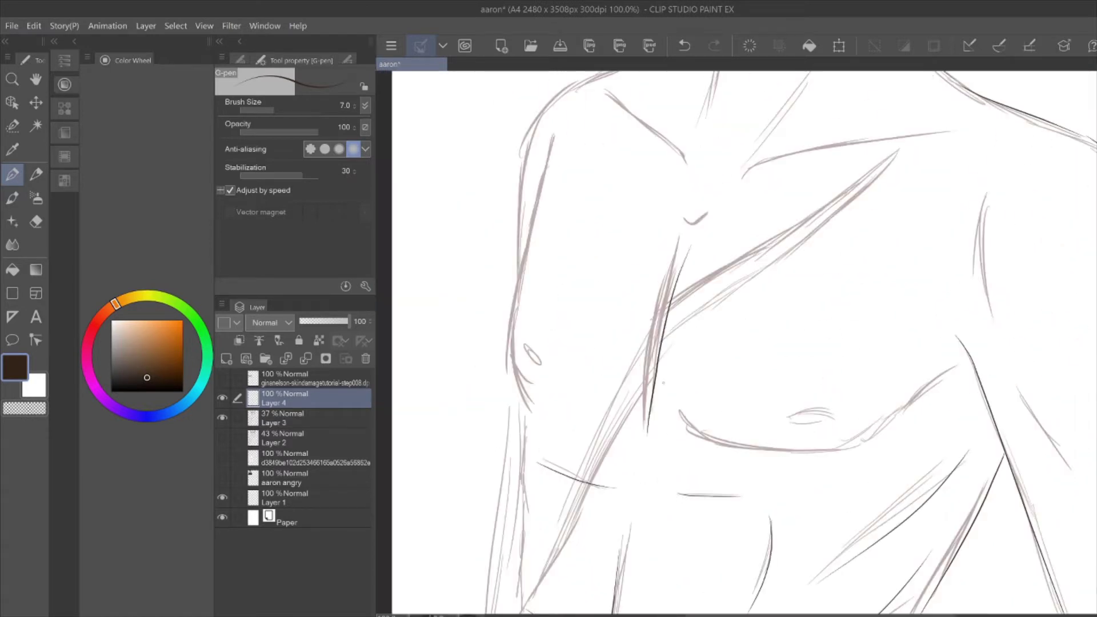
left_click_drag(845, 450, 939, 363)
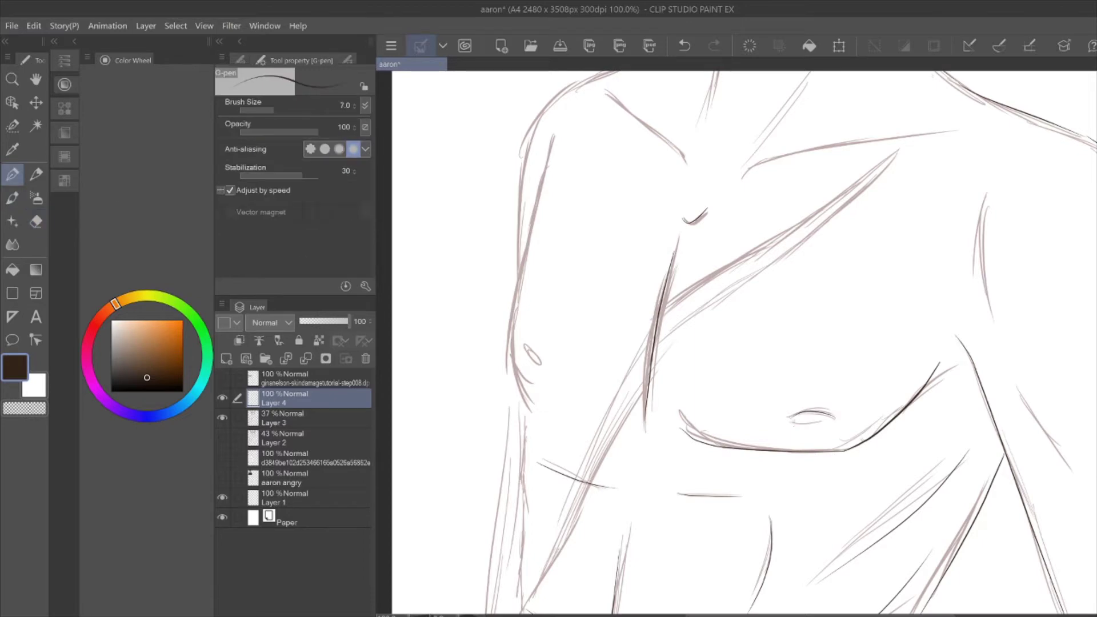
mouse_move(808, 417)
left_mouse_down()
mouse_move(746, 563)
mouse_move(868, 490)
left_mouse_up()
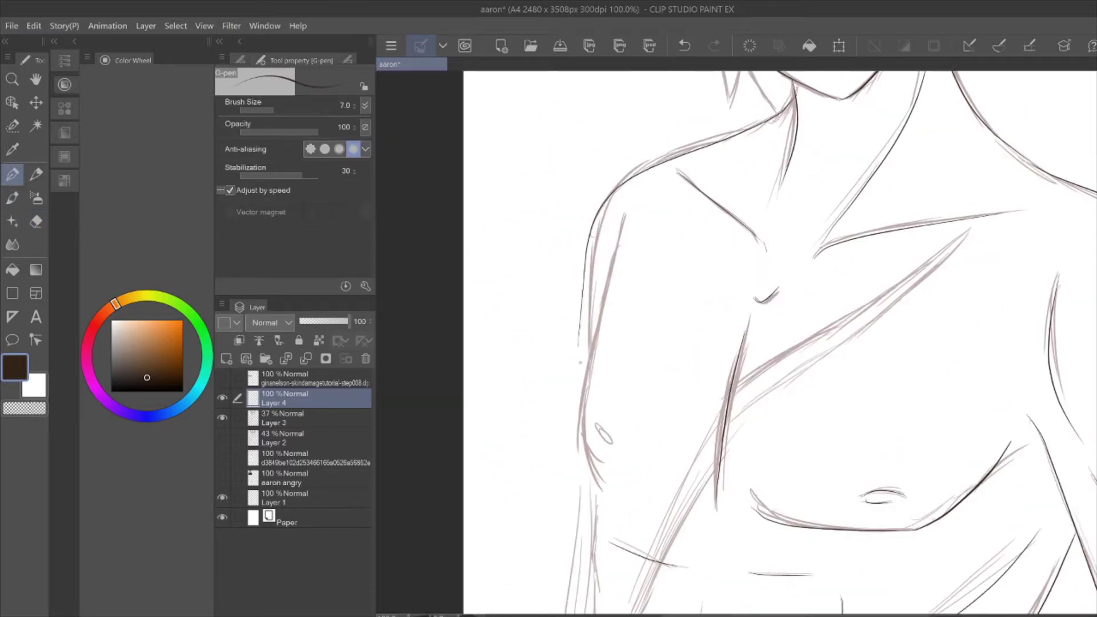
Refine the outer contour of the left-hand shoulder and upper arm, and ink the adjoining side of the torso
key("m")
left_click_drag(657, 149, 603, 384)
left_click(606, 401)
left_click(592, 408)
key("p")
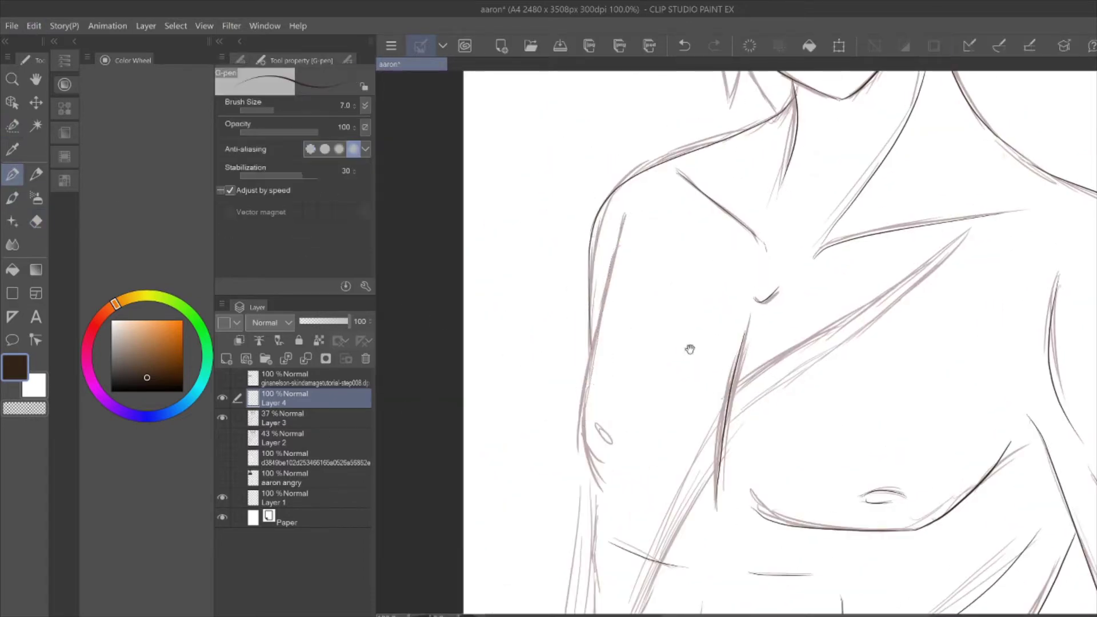
left_click_drag(687, 345, 671, 231)
left_click_drag(771, 371, 862, 104)
Hide the Layer 3 sketch and touch up the abdominal lines of the line art
key("ctrl+minus")
key("ctrl+minus")
key("e")
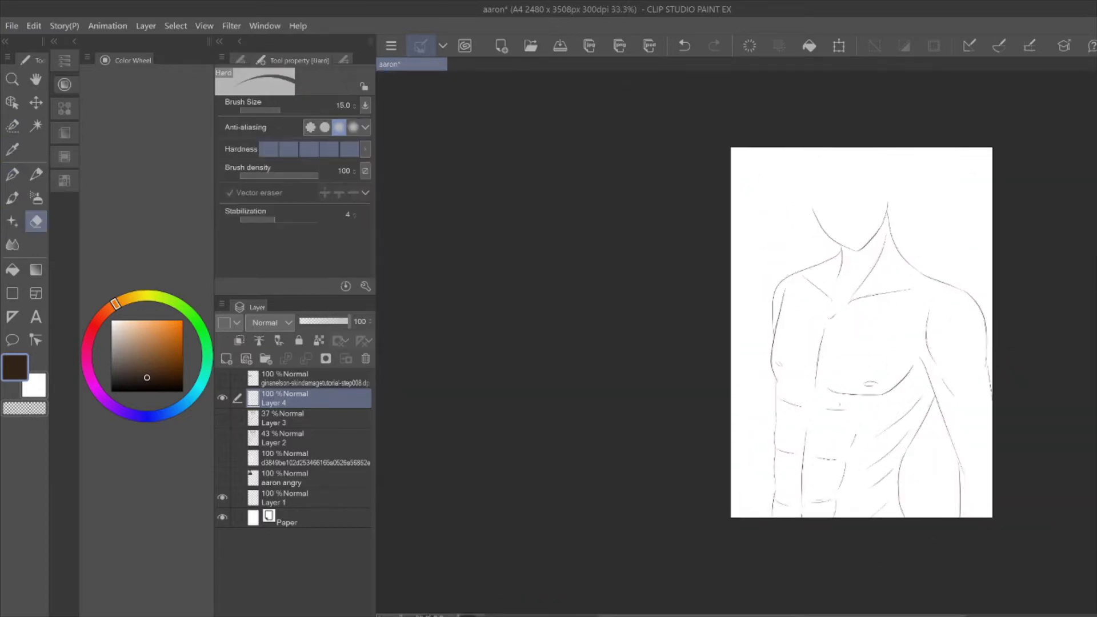
key("ctrl+plus")
key("ctrl+plus")
key("p")
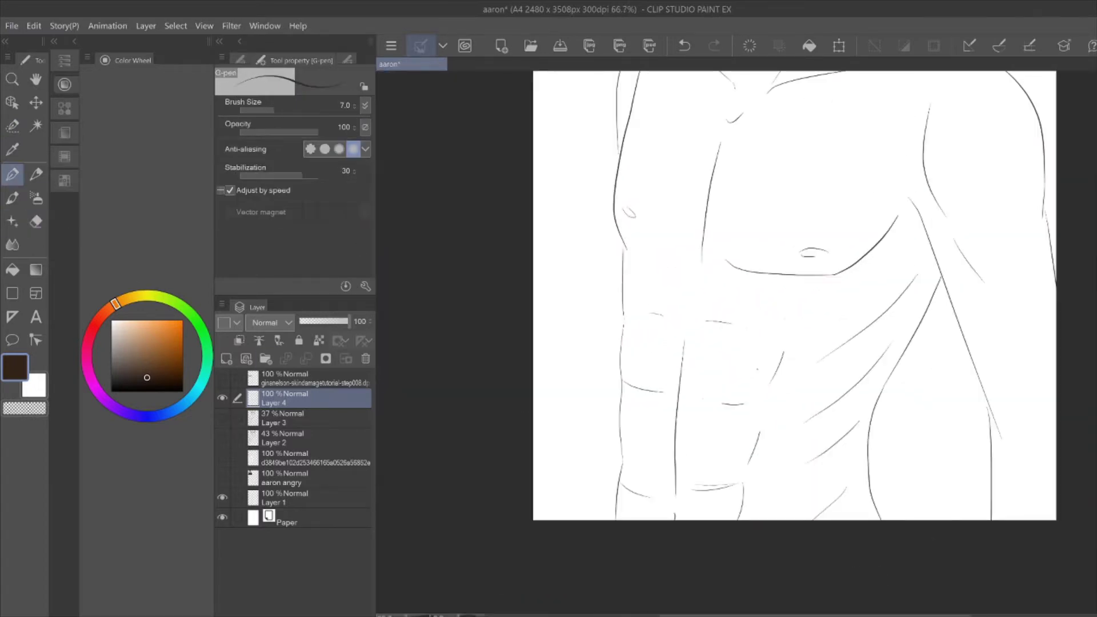
Set the eraser size to 30, clean up the torso lines and show the Layer 3 sketch again
key("ctrl+minus")
key("e")
key("bracketright")
key("bracketright")
key("bracketright")
scroll(771, 263, "down", 1)
left_click_drag(722, 428, 614, 494)
left_click(222, 417)
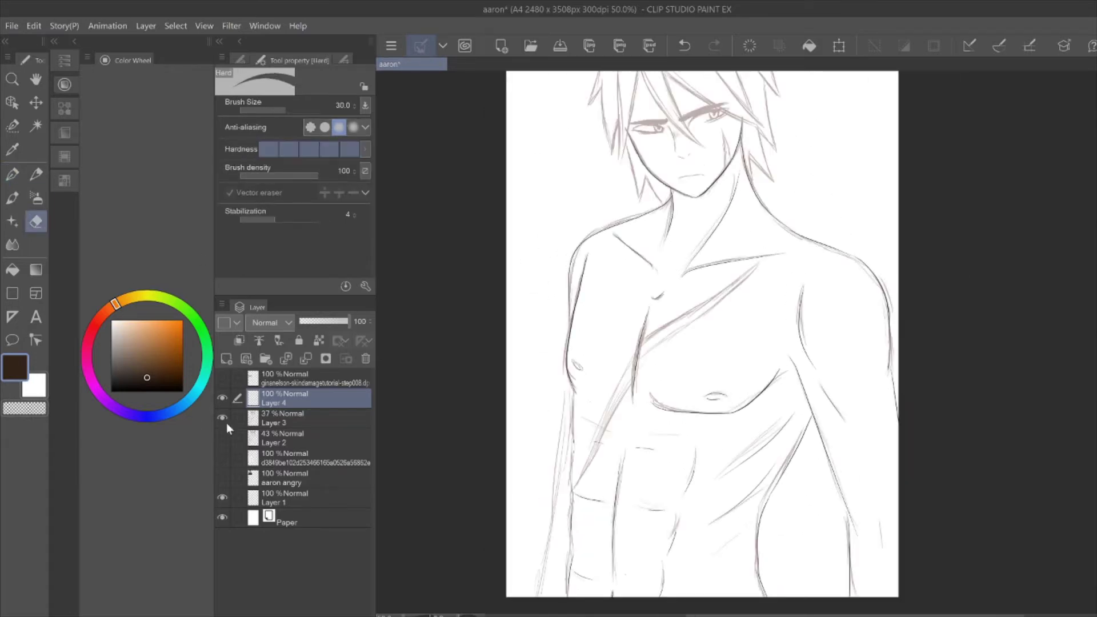
Ink the fringe and the pointed hair locks on both sides of the face with the G-pen
key("p")
key("ctrl+plus")
key("ctrl+plus")
key("ctrl+plus")
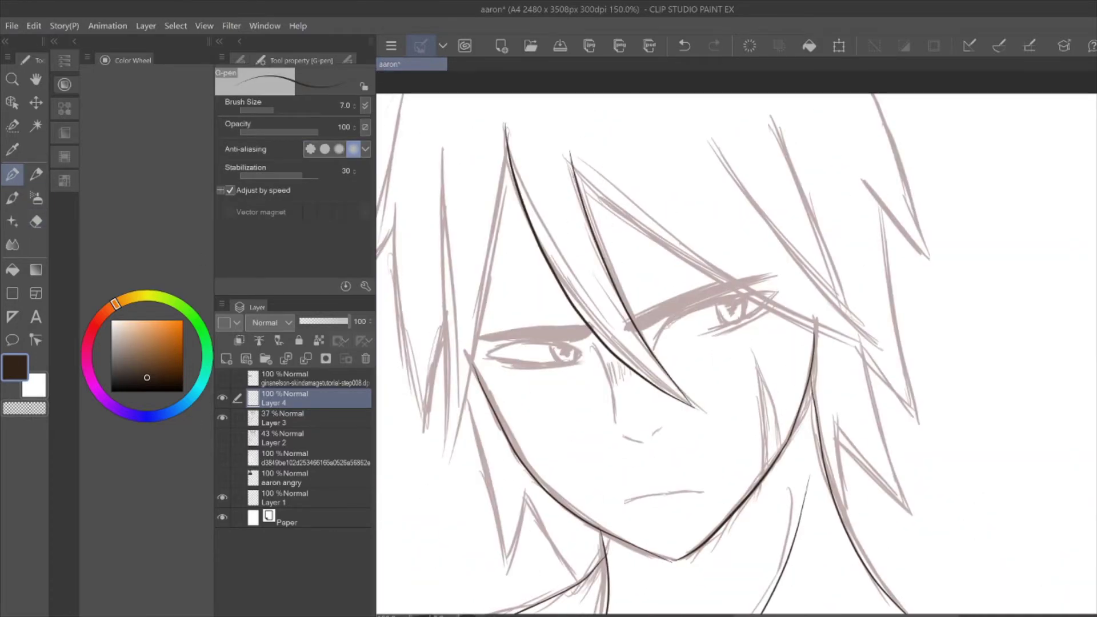
mouse_move(891, 491)
left_mouse_down()
mouse_move(917, 408)
mouse_move(925, 256)
mouse_move(880, 97)
left_mouse_up()
left_click_drag(743, 342, 862, 307)
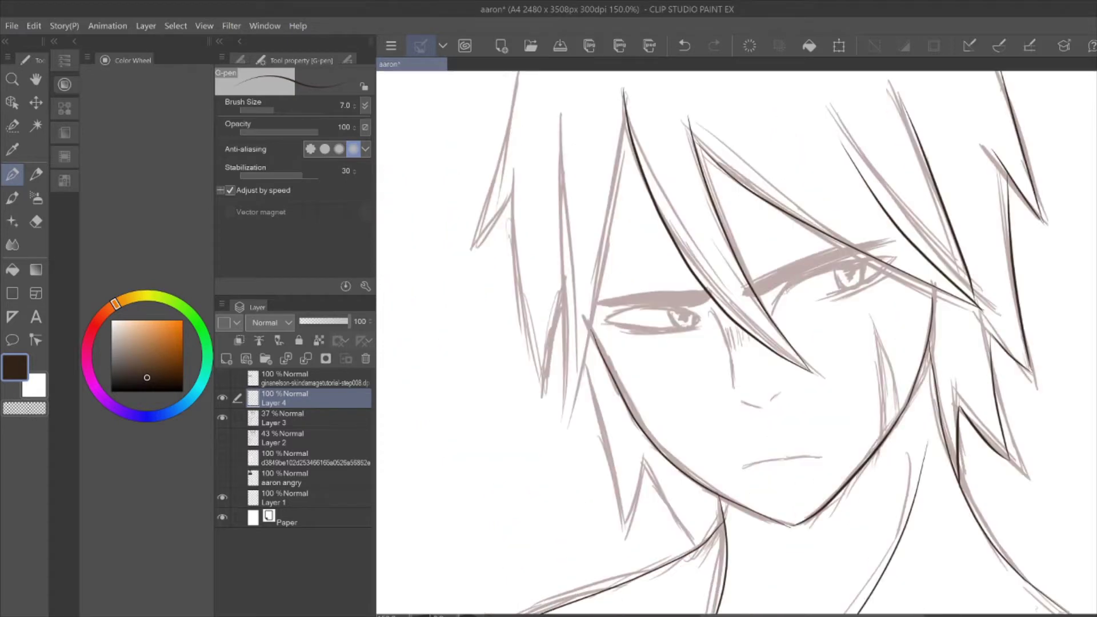
key("ctrl+z")
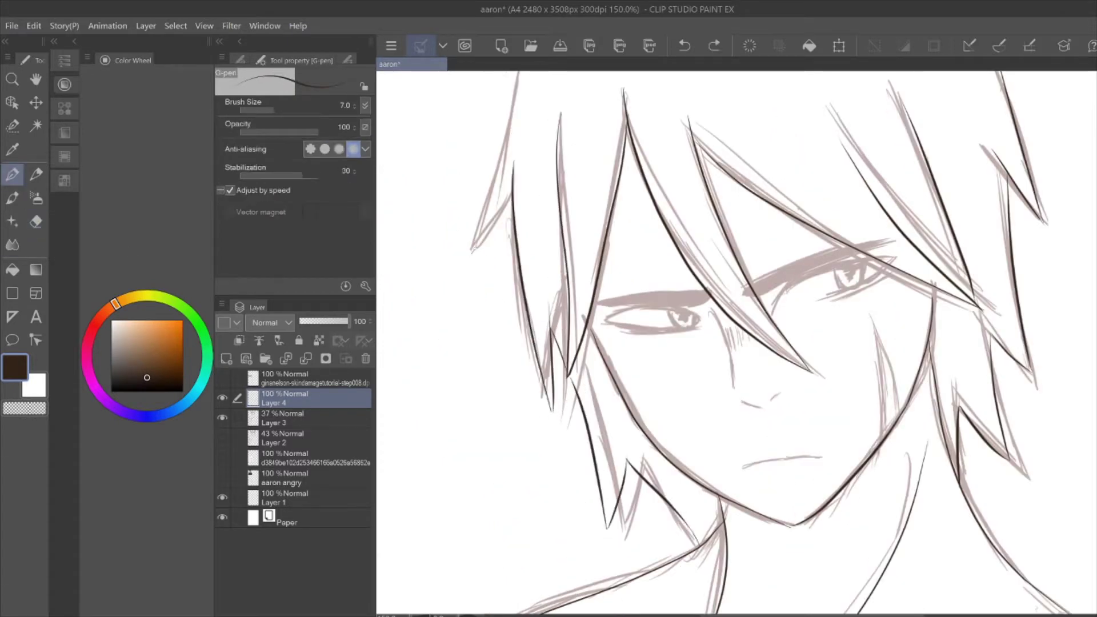
left_click_drag(514, 173, 471, 252)
Ink the nose with its hatched shading and the scar on the cheek
scroll(761, 282, "up", 3)
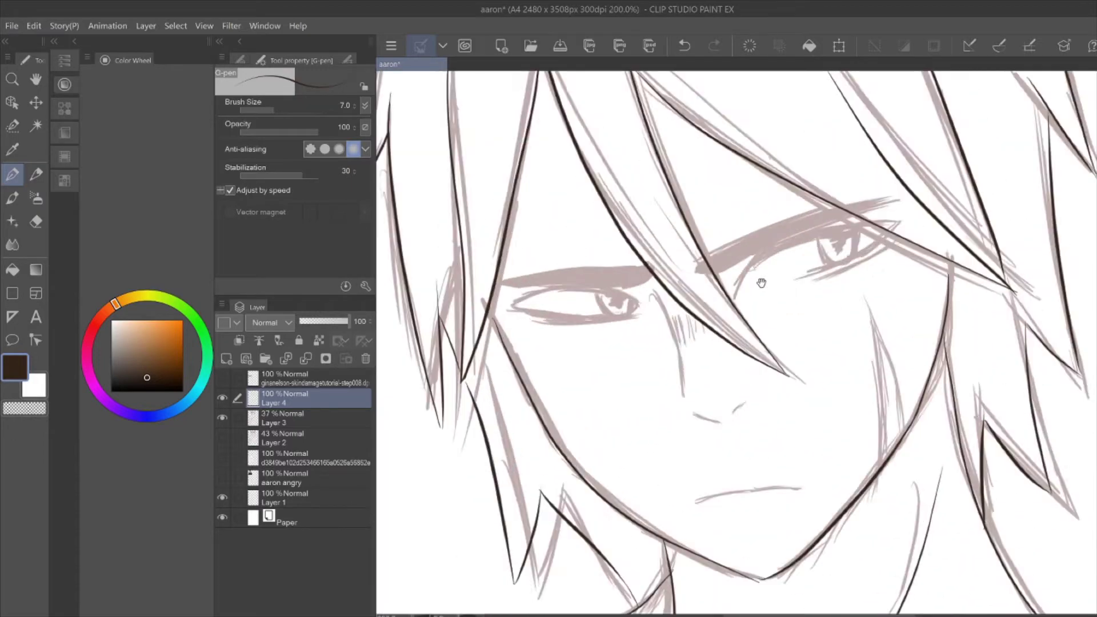
scroll(761, 282, "up", 2)
left_click_drag(547, 307, 616, 486)
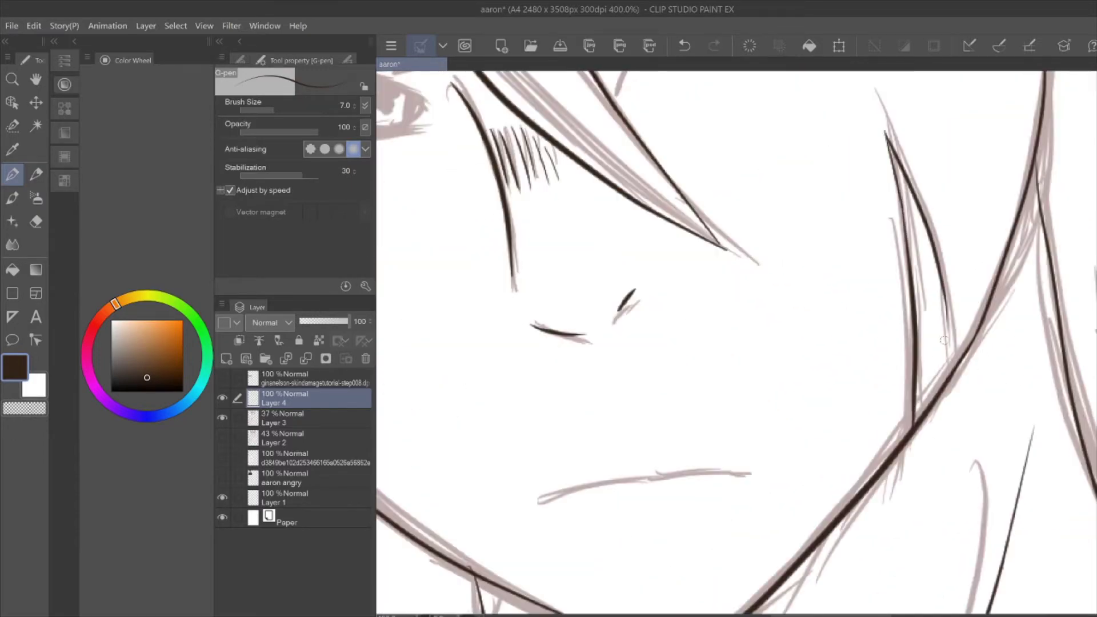
Ink the right-hand eye with its eyelids, iris and dark pupil, and ink the mouth
left_click_drag(619, 314, 854, 170)
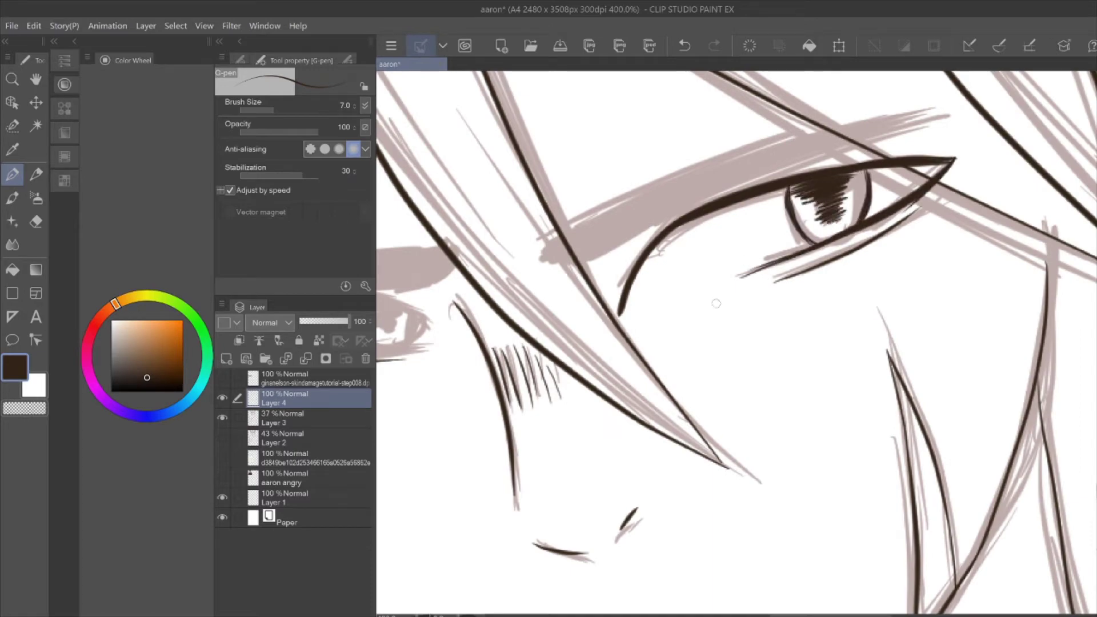
left_click_drag(723, 166, 743, 220)
left_click_drag(783, 120, 742, 223)
scroll(743, 223, "down", 4)
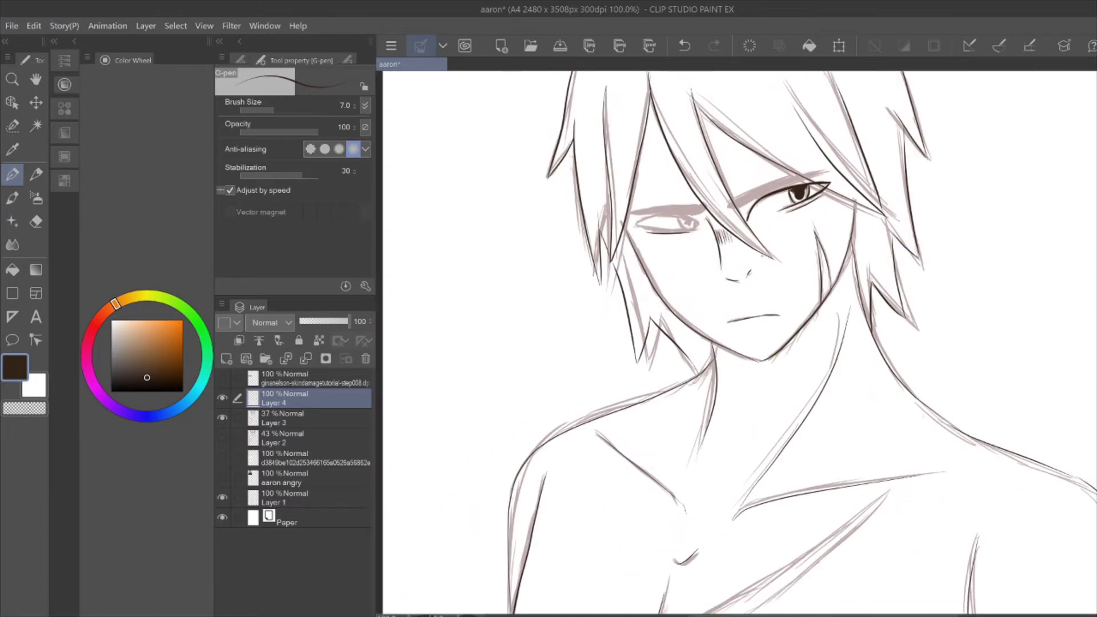
Ink the left-hand eye with its narrow eyelids, iris and dark pupil
scroll(642, 225, "up", 4)
left_click_drag(541, 257, 745, 233)
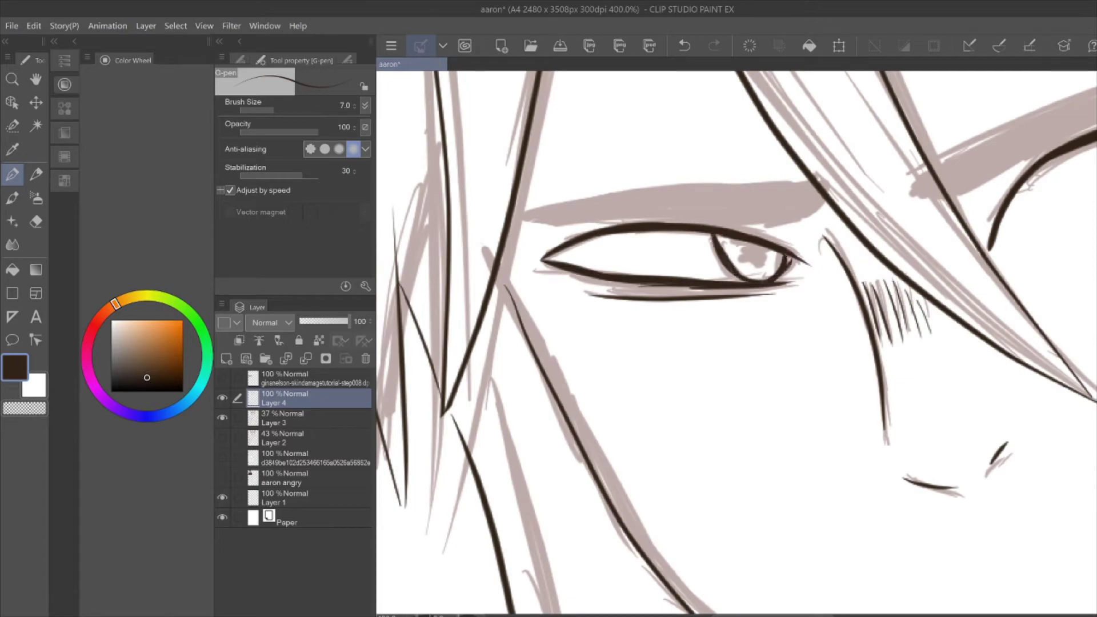
scroll(657, 228, "down", 4)
scroll(657, 229, "up", 4)
mouse_move(511, 210)
left_mouse_down()
mouse_move(660, 214)
mouse_move(797, 180)
left_mouse_up()
scroll(743, 228, "down", 2)
scroll(742, 228, "down", 3)
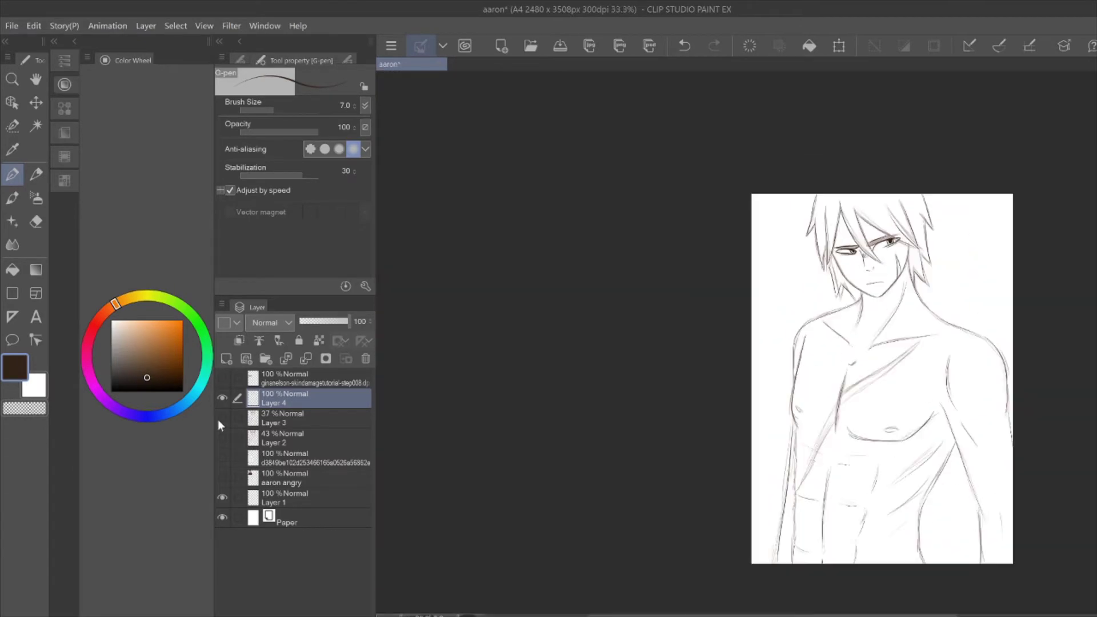
Add a new raster layer and outline the slanted right-hand eyebrow on it, following the Layer 3 sketch
scroll(742, 228, "up", 3)
left_click(222, 418)
left_click(222, 417)
left_click(226, 358)
scroll(859, 257, "up", 2)
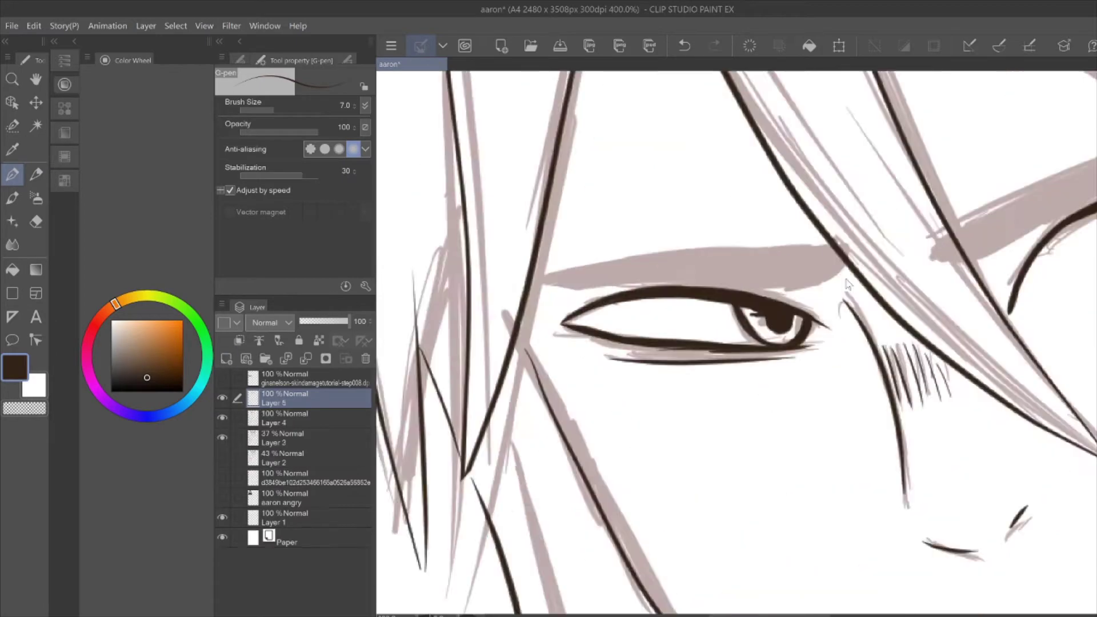
left_click_drag(788, 230, 1085, 154)
scroll(799, 228, "down", 2)
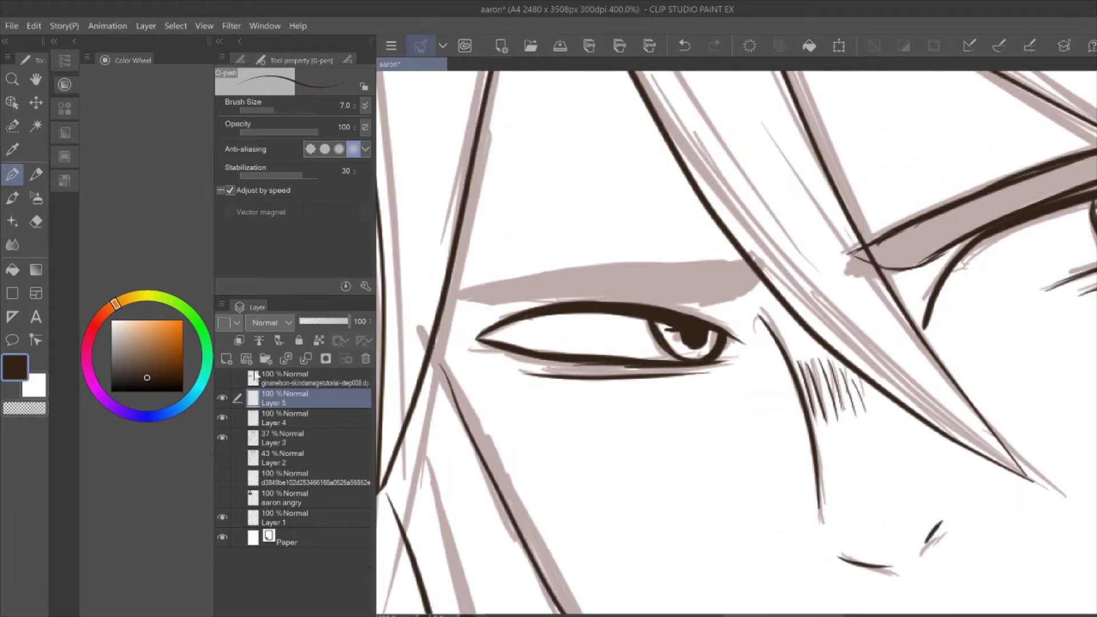
Add another raster layer and outline the left-hand eyebrow on it
left_click(226, 358)
left_click_drag(466, 292, 656, 262)
left_click_drag(508, 300, 711, 295)
scroll(689, 361, "down", 2)
scroll(690, 360, "up", 2)
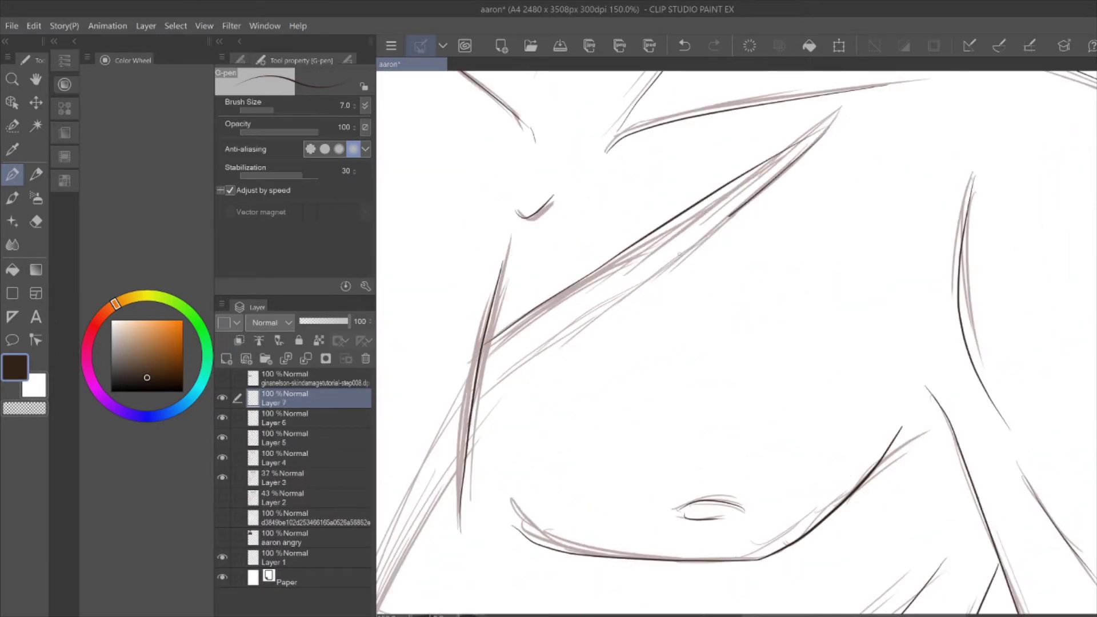
Ink the diagonal scar across the chest on its own layer and hide the Layer 3 sketch
scroll(790, 183, "up", 3)
scroll(791, 183, "down", 3)
key("ctrl+shift+n")
left_click(222, 478)
scroll(664, 353, "down", 3)
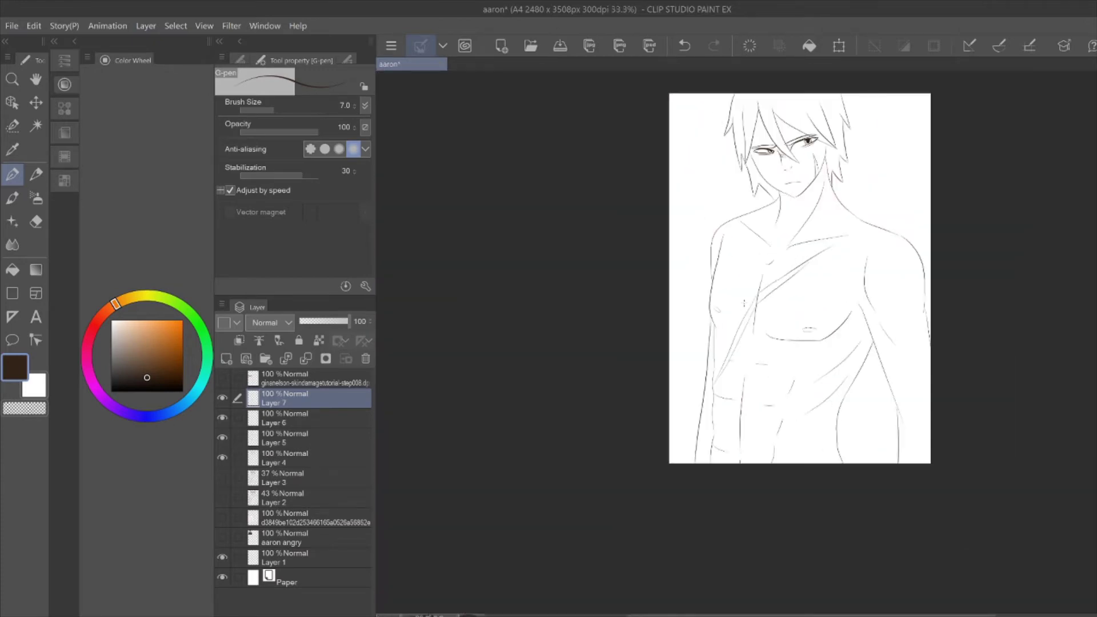
Erase the short nostril stroke beside the nose on the face line-art layer
scroll(664, 352, "up", 4)
scroll(664, 353, "down", 4)
scroll(664, 353, "up", 3)
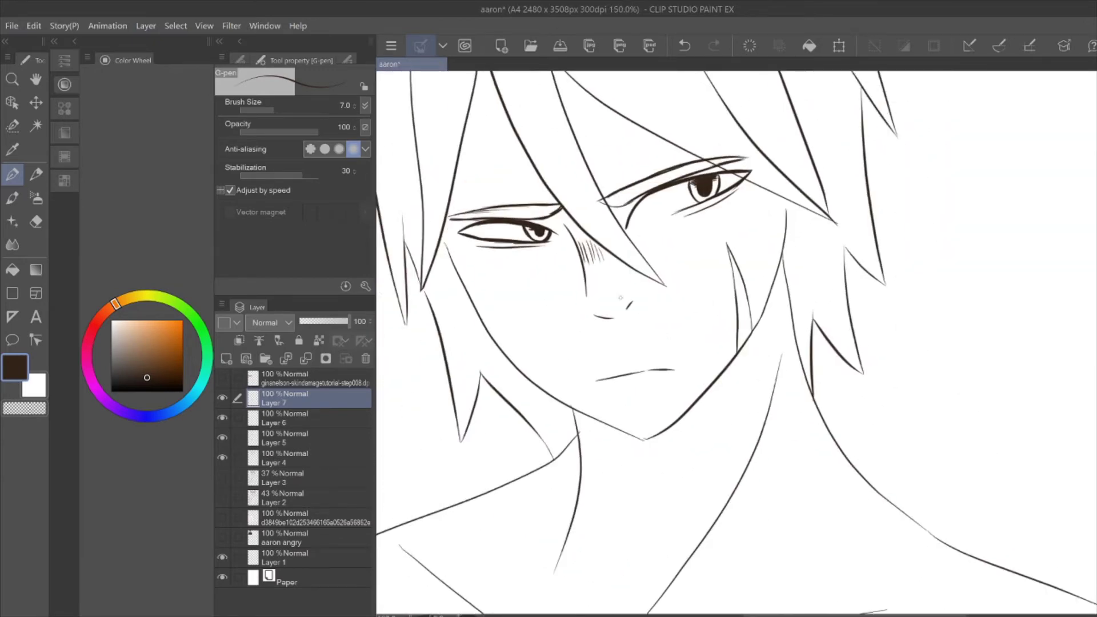
left_click(36, 221)
left_click(286, 438)
left_click(285, 458)
scroll(543, 350, "down", 1)
scroll(543, 350, "up", 1)
left_click(286, 398)
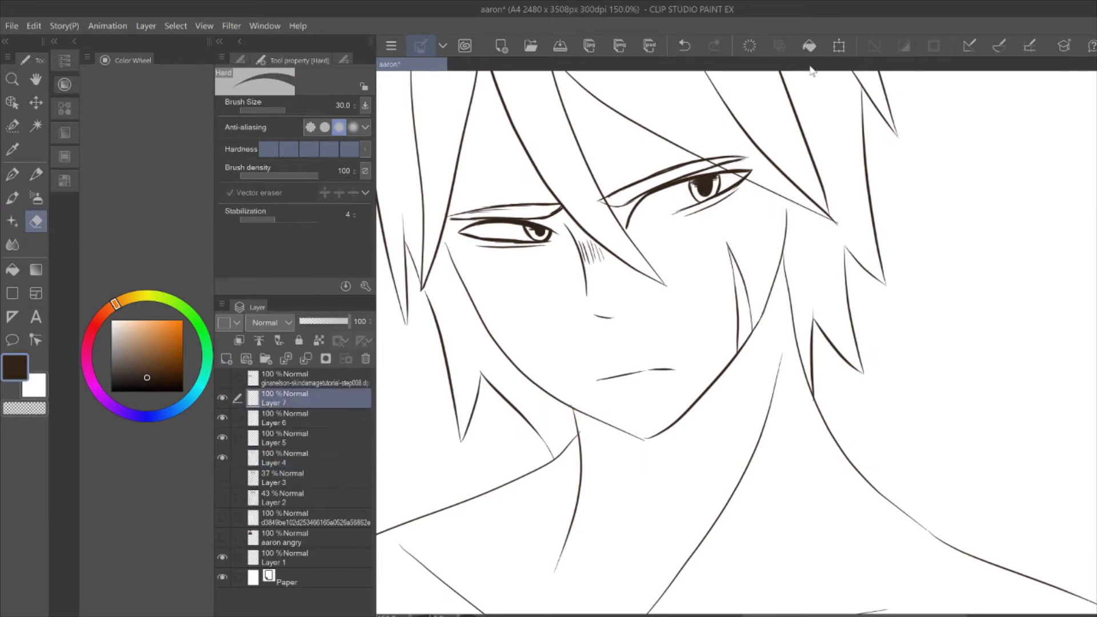
Transform the left-hand eyebrow on Layer 6 to sit slightly higher, and merge the line-art layers into Layer 4
left_click(285, 418)
key("ctrl+t")
scroll(707, 279, "down", 4)
left_click(684, 274)
scroll(706, 279, "up", 5)
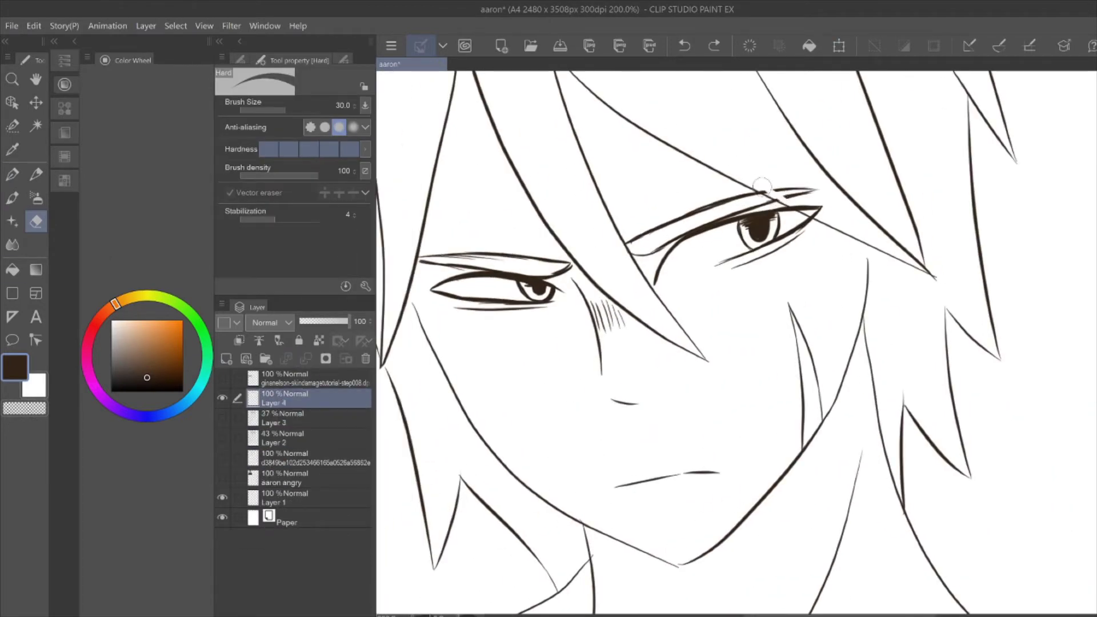
Erase the eyebrow line where the hair covers it and trim the overshooting hair tips
left_click_drag(761, 185, 811, 194)
scroll(761, 185, "down", 3)
scroll(714, 321, "up", 6)
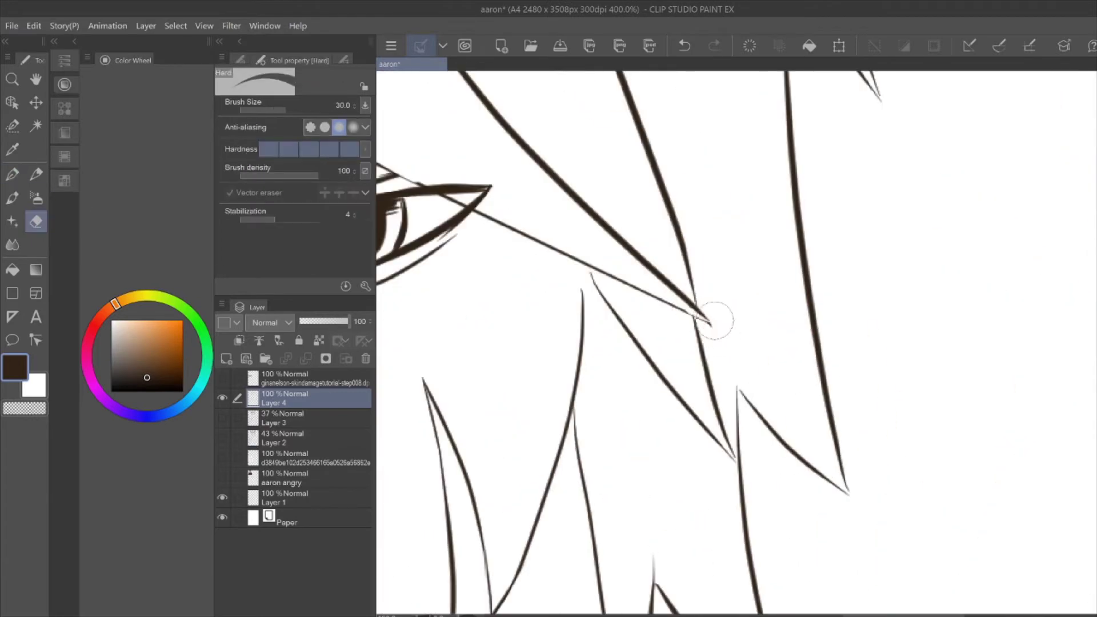
Make the paper light grey, and fill the figure with white on a new layer beneath the line art
scroll(714, 320, "down", 6)
left_click(255, 518)
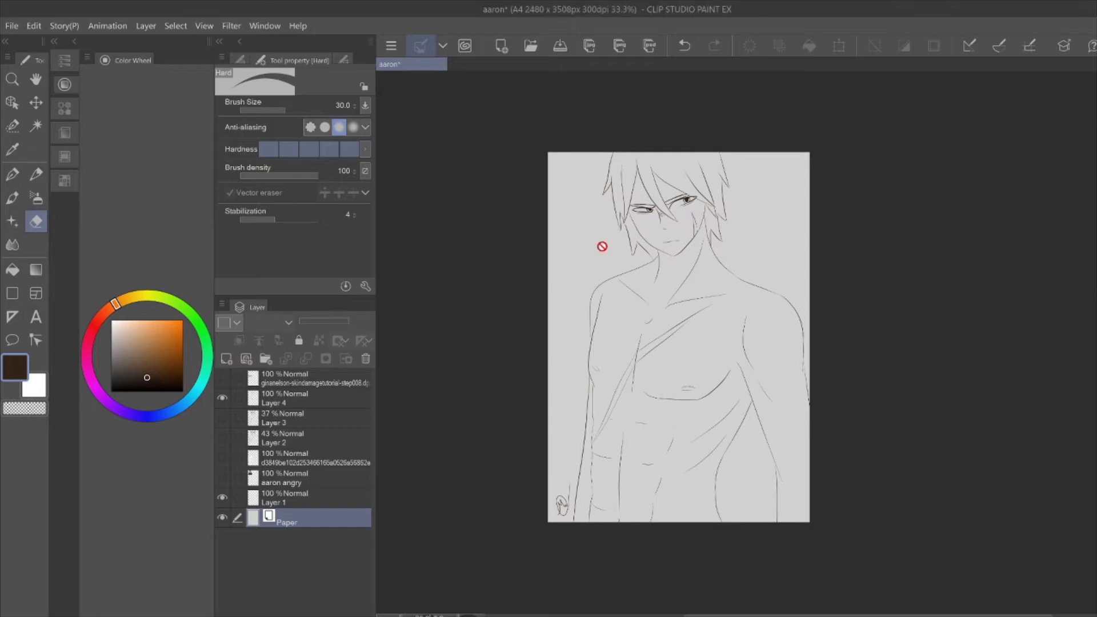
scroll(600, 242, "up", 2)
key("ctrl+shift+n")
key("g")
key("x")
left_click(705, 291)
left_click(564, 383)
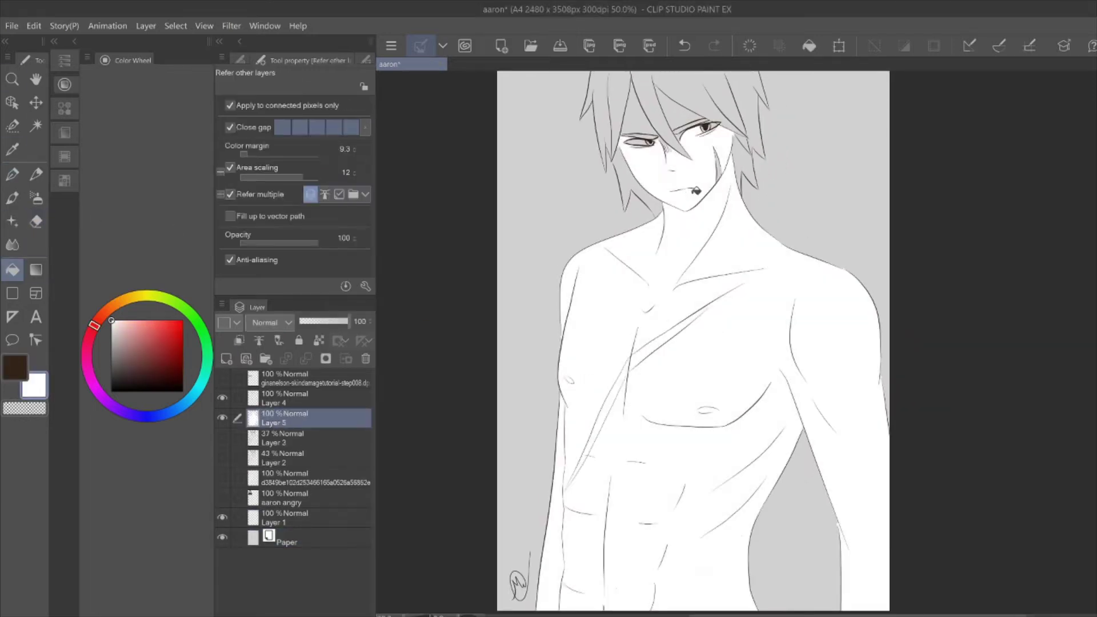
Touch up gaps in the white base with the G-pen at size 25 and erase overflow outside the outlines
scroll(628, 240, "up", 3)
key("p")
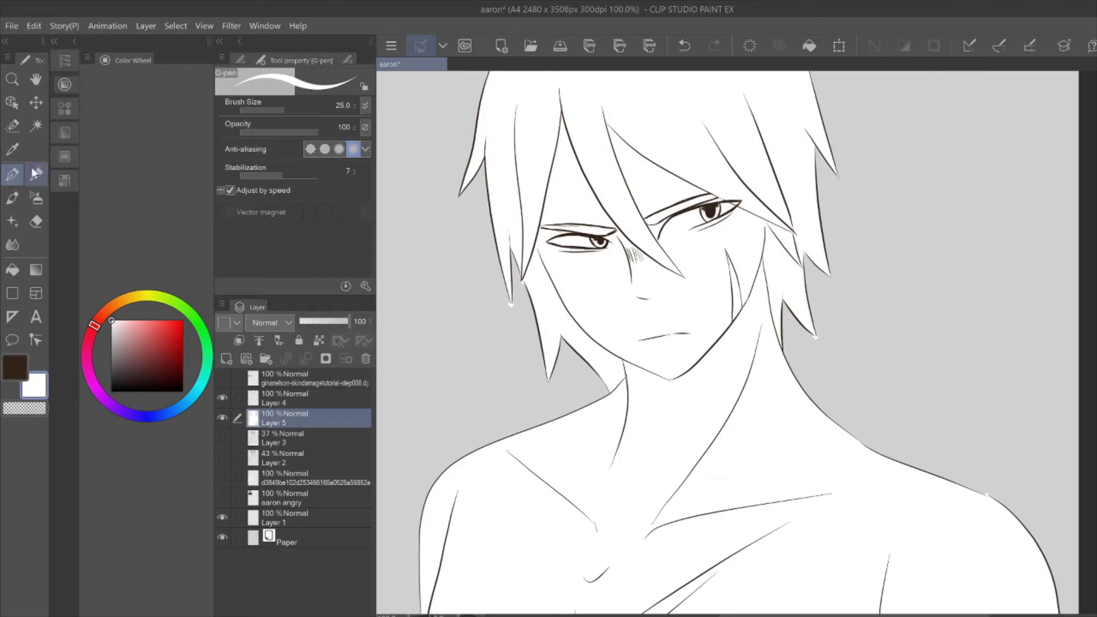
key("e")
scroll(832, 581, "up", 3)
scroll(832, 482, "down", 3)
scroll(424, 318, "up", 3)
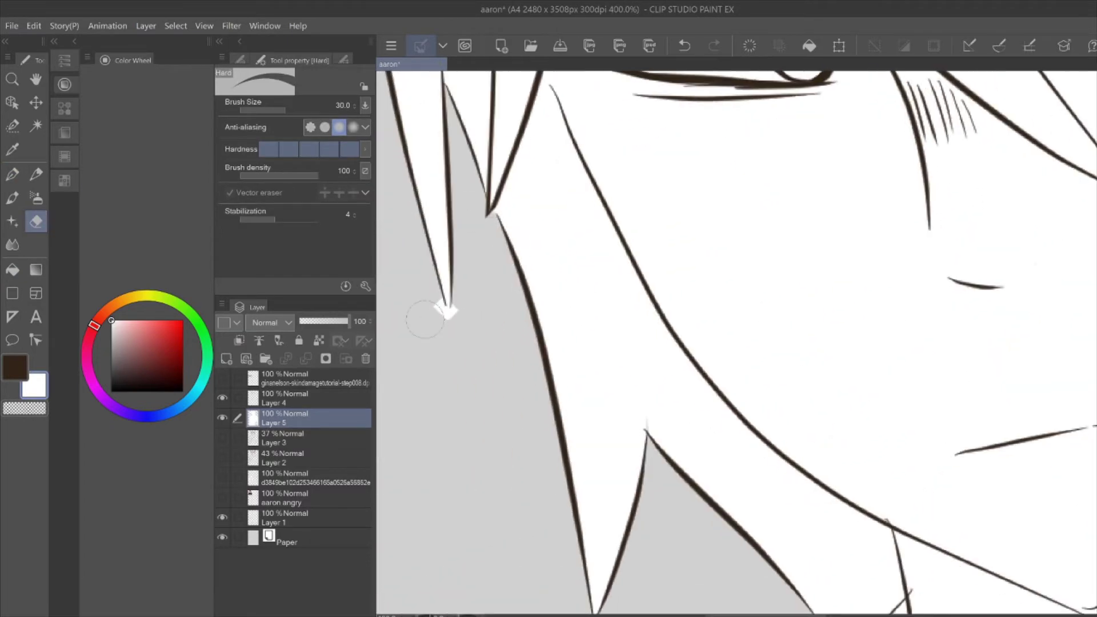
scroll(651, 286, "down", 3)
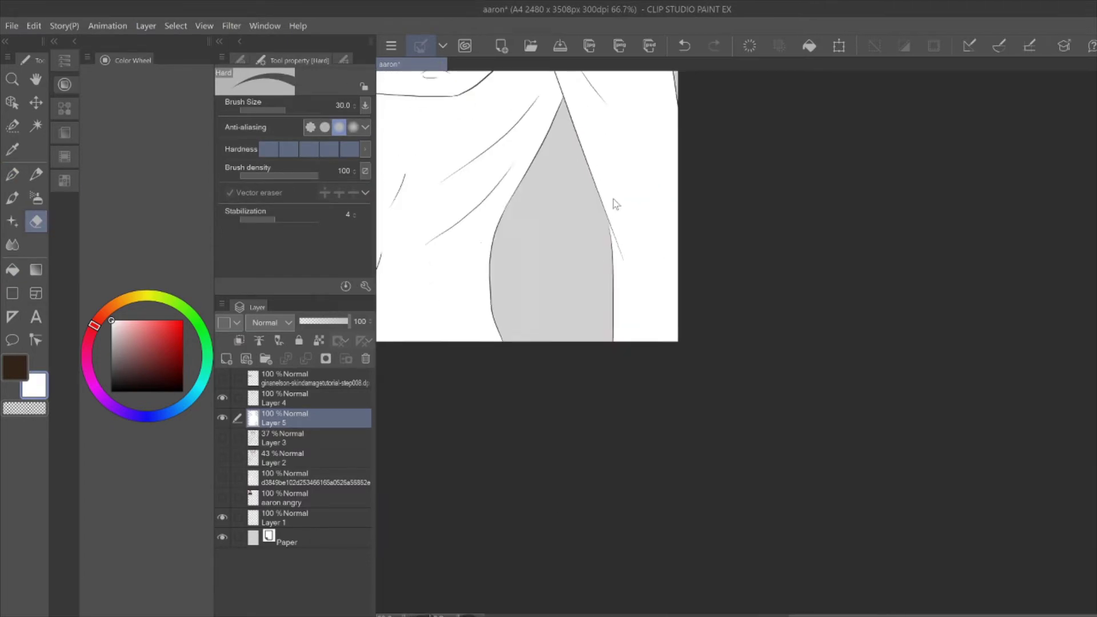
scroll(662, 227, "down", 2)
scroll(662, 227, "up", 1)
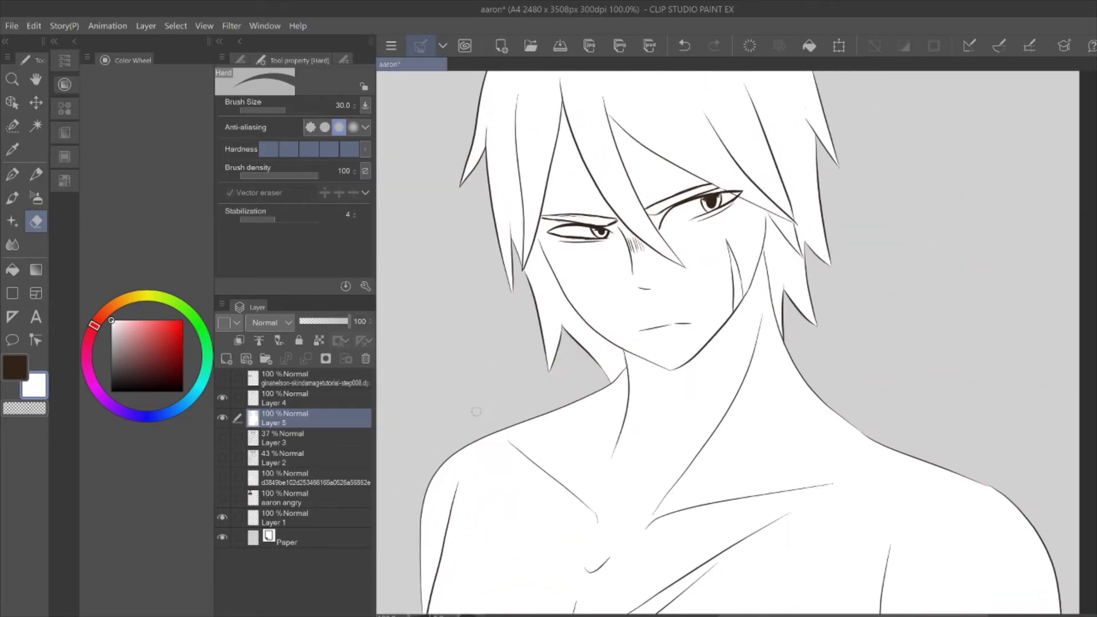
scroll(662, 227, "down", 3)
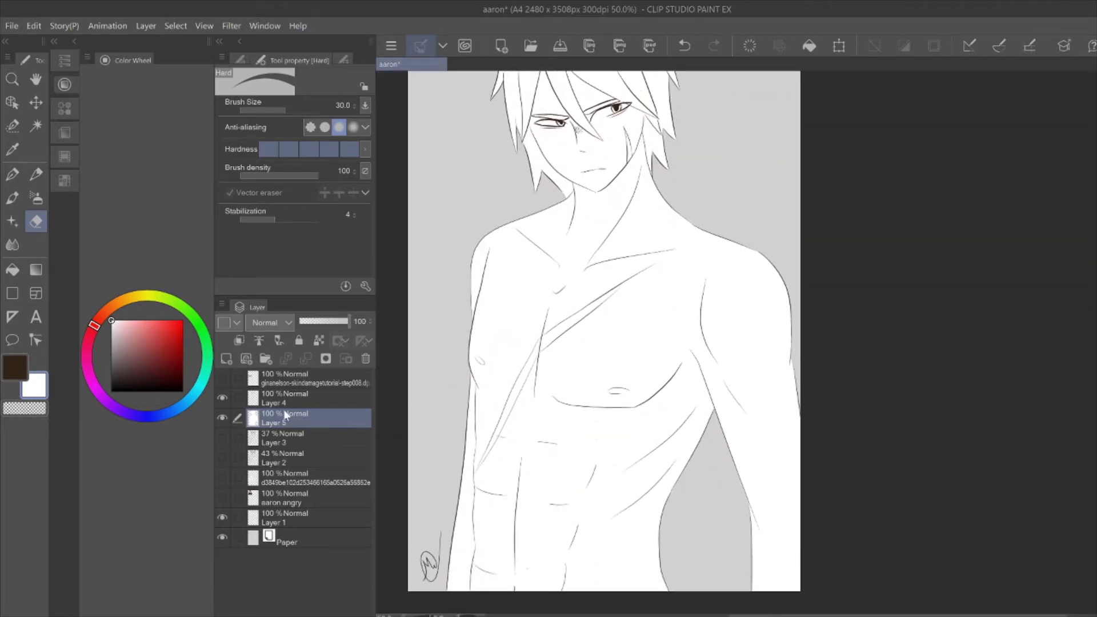
Fill the body, neck and face with a light tan skin tone on a new layer clipped above the white base
key("ctrl+shift+n")
left_click(64, 180)
key("g")
left_click(169, 108)
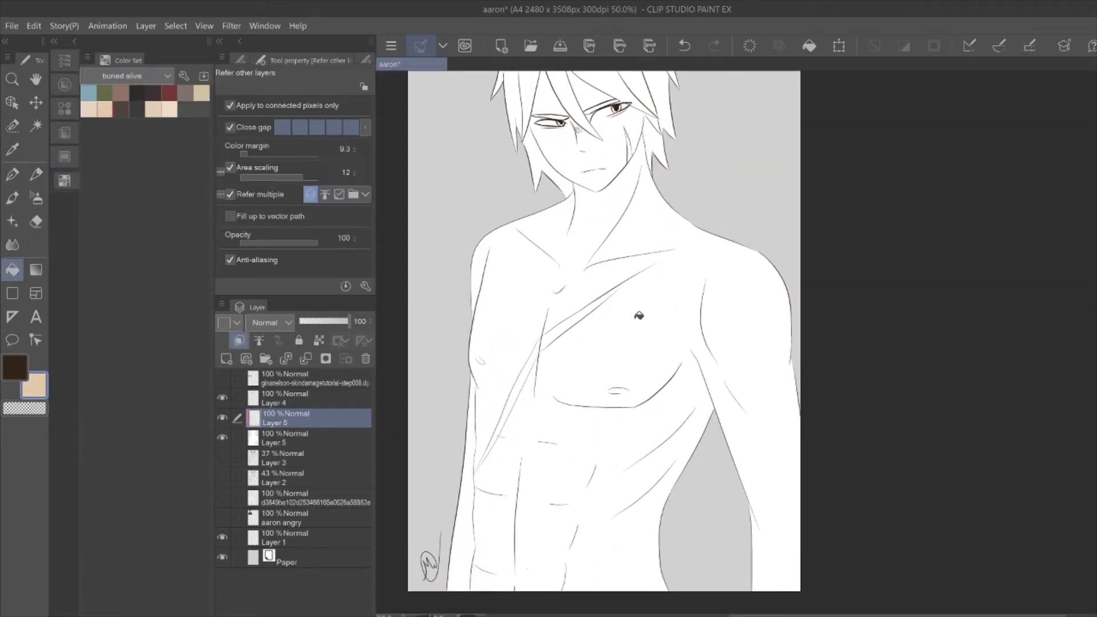
left_click(712, 320)
left_click(465, 460)
left_click(588, 151)
Touch up the skin fill around the eyes and inside the cheek scar
scroll(588, 151, "up", 3)
key("e")
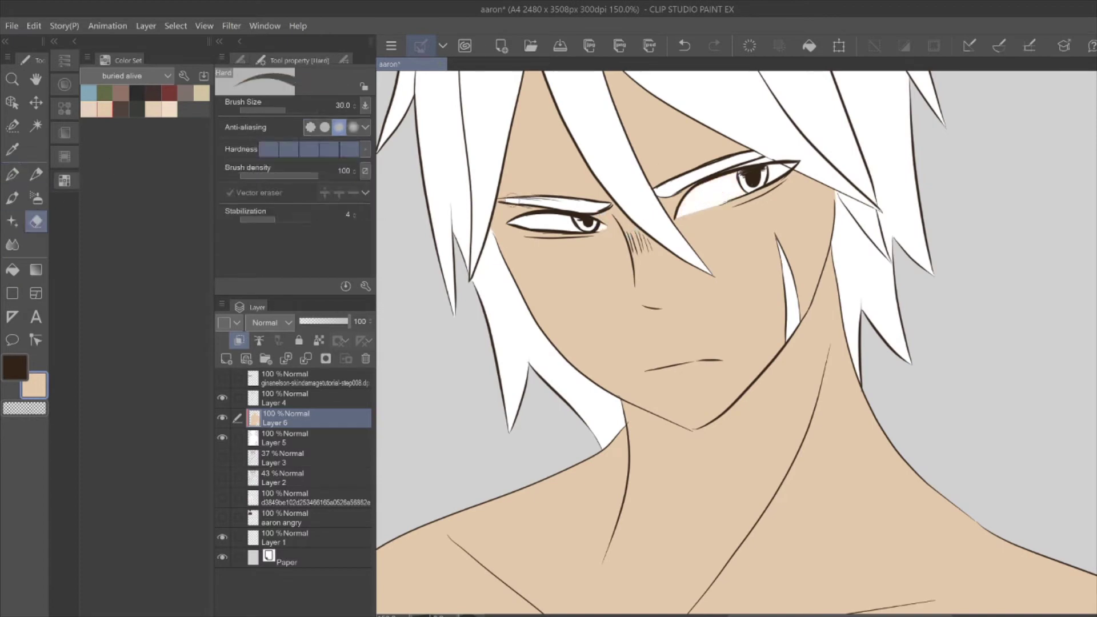
key("g")
key("p")
scroll(661, 357, "down", 3)
scroll(662, 357, "down", 3)
Fill the hair with near-black from the colour set on a new clipped layer beneath the skin layer
key("g")
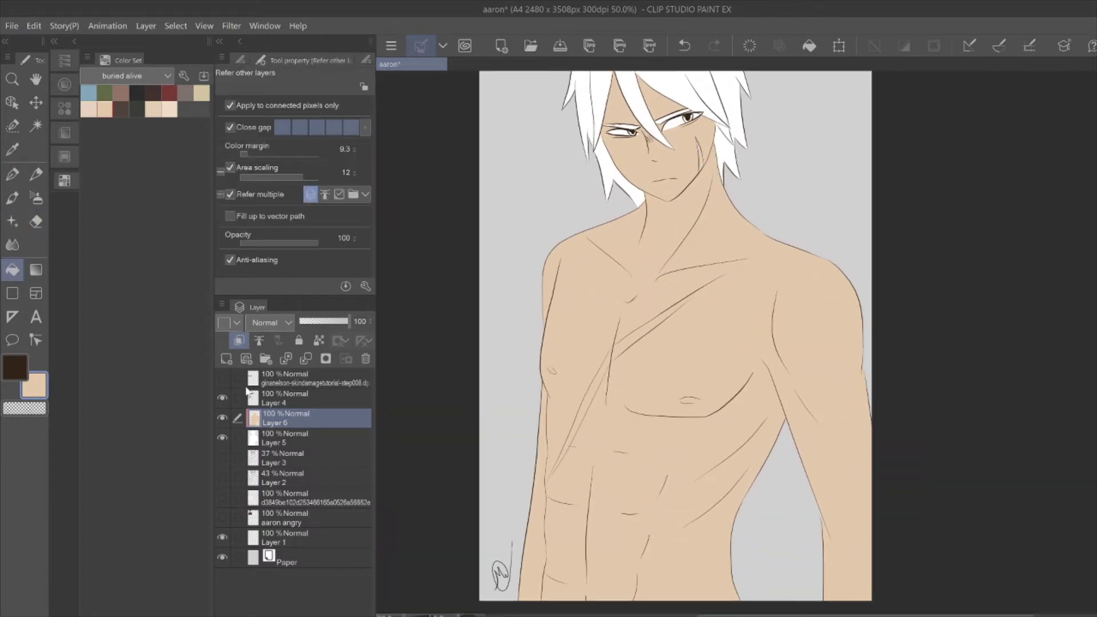
key("ctrl+shift+n")
left_click(137, 92)
left_click(605, 86)
scroll(712, 152, "up", 2)
left_click(712, 151)
scroll(712, 151, "up", 2)
scroll(712, 152, "down", 3)
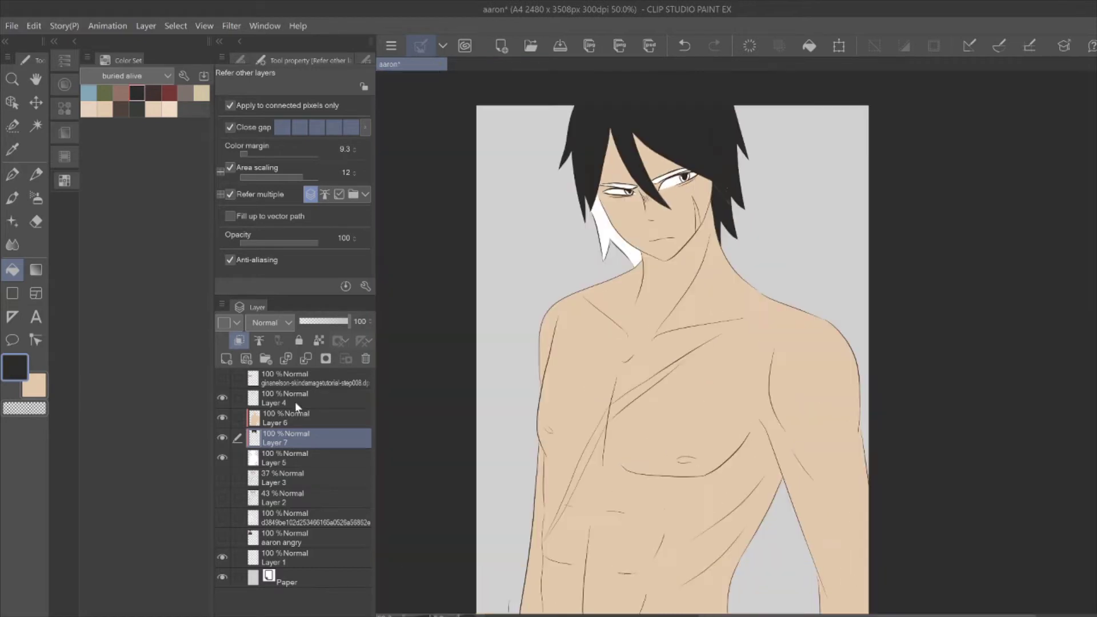
key("ctrl+shift+n")
left_click(105, 60)
left_click(111, 120)
left_click(241, 61)
left_click(600, 367)
key("ctrl+z")
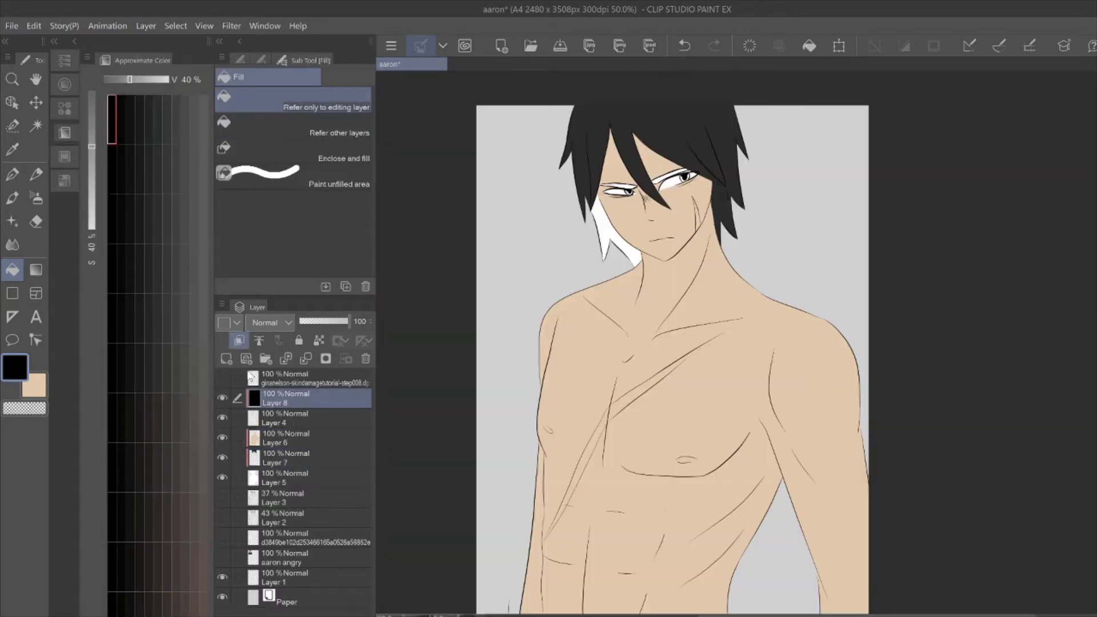
Sample the hair colour and fill the remaining white hair locks beside the neck on Layer 7
key("i")
scroll(746, 250, "up", 2)
scroll(746, 249, "up", 2)
key("p")
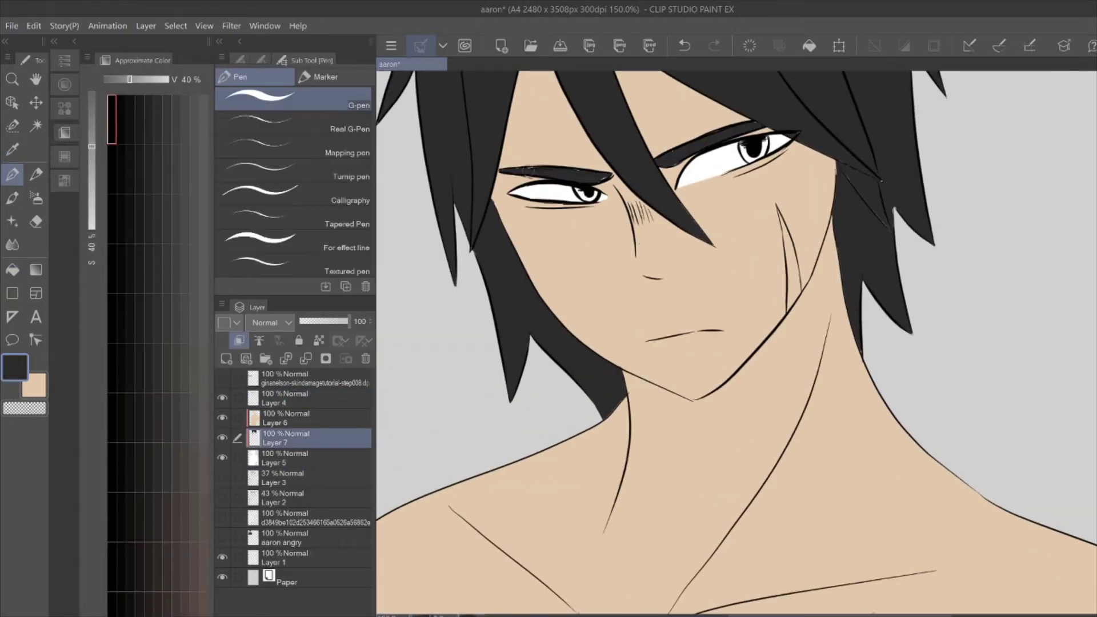
Erase the skin colour overlapping the edge of the central bang on Layer 6
key("alt+]")
scroll(572, 132, "up", 3)
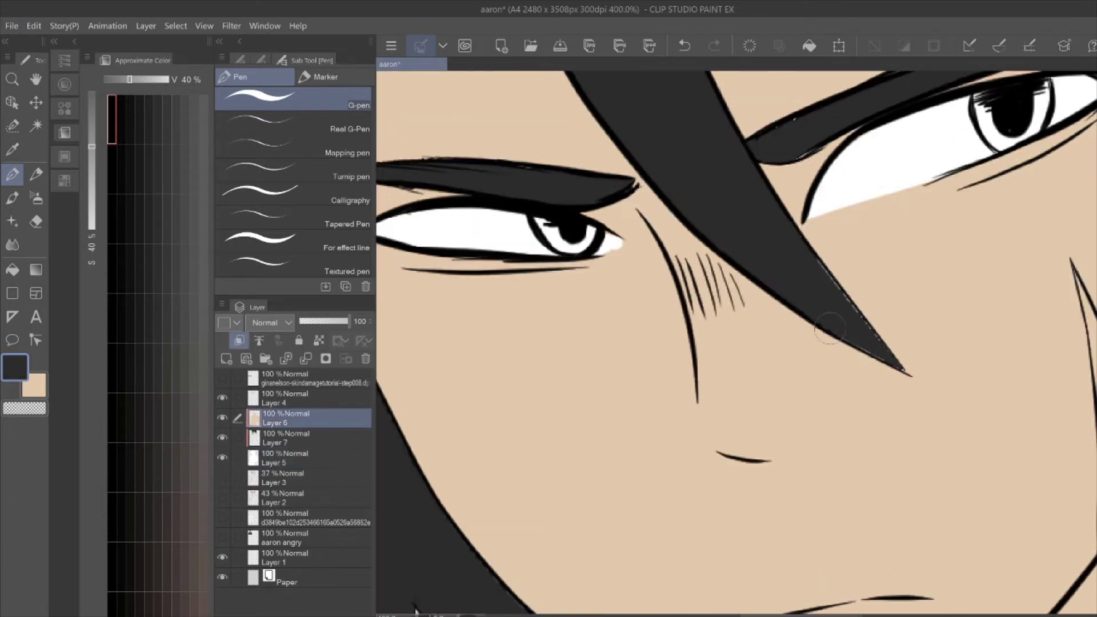
key("e")
left_click_drag(791, 132, 839, 197)
key("p")
Colour both irises blue on Layer 5 with the G-pen
key("alt+[")
key("alt+[")
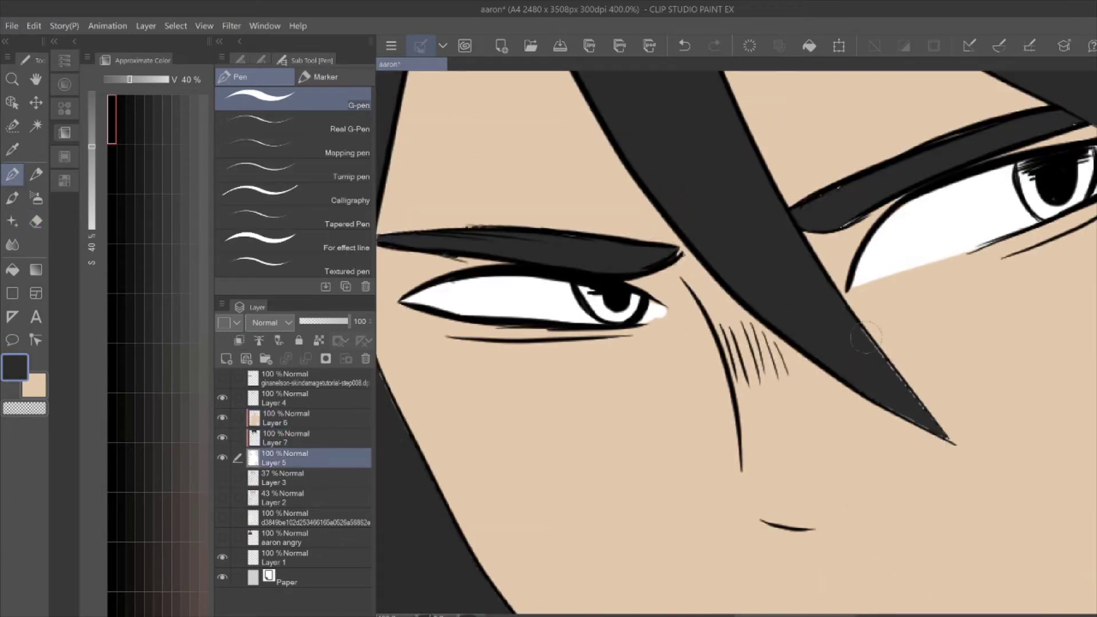
scroll(808, 220, "down", 4)
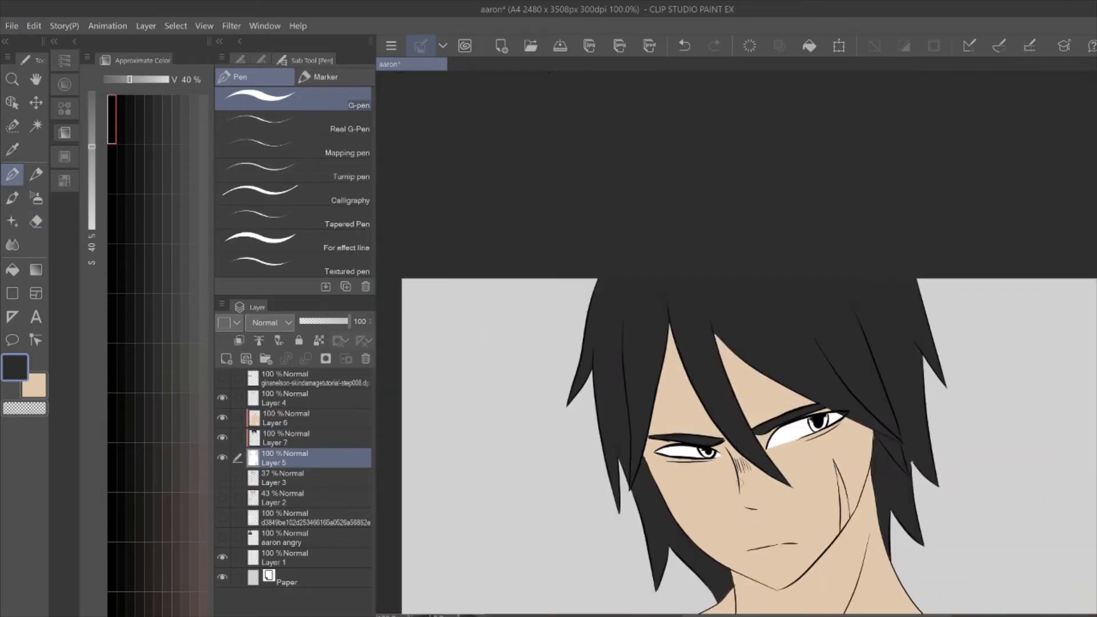
left_click(65, 181)
left_click(89, 91)
scroll(783, 189, "up", 2)
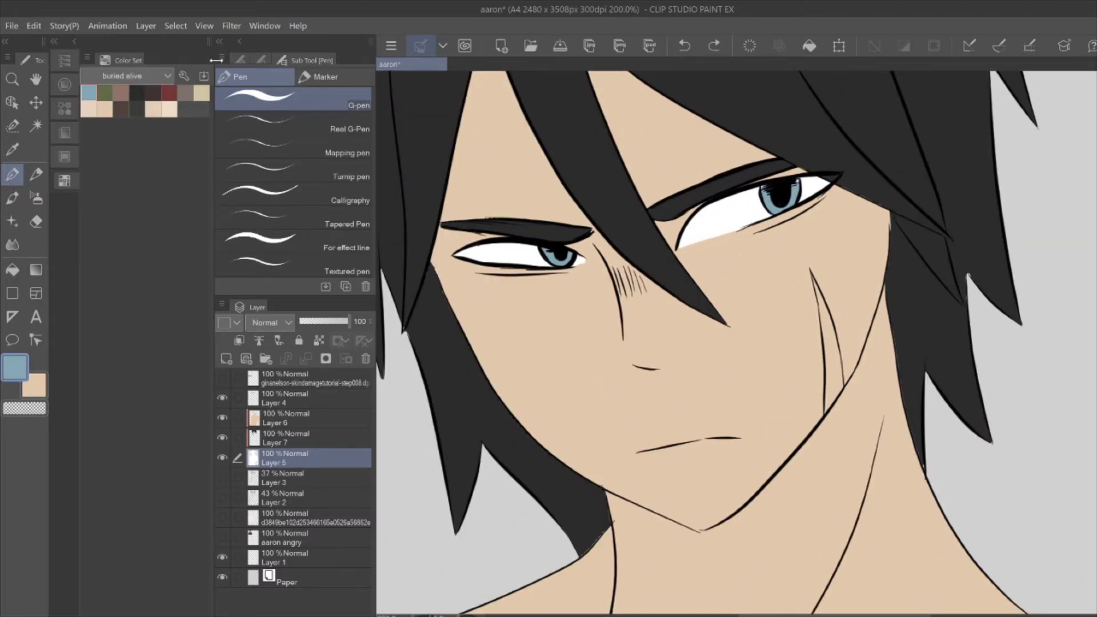
Sample the dark hair colour and touch up gaps along the hair edges
left_click(969, 266, "alt")
key("alt+]")
key("alt+]")
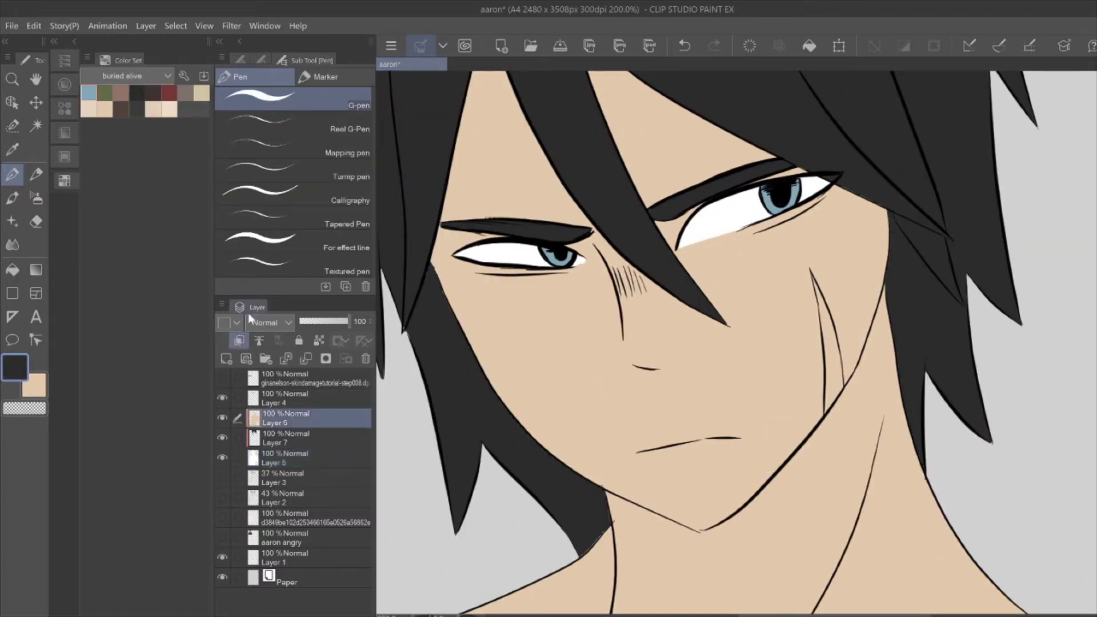
key("alt+[")
key("alt+[")
key("alt+[")
key("alt+[")
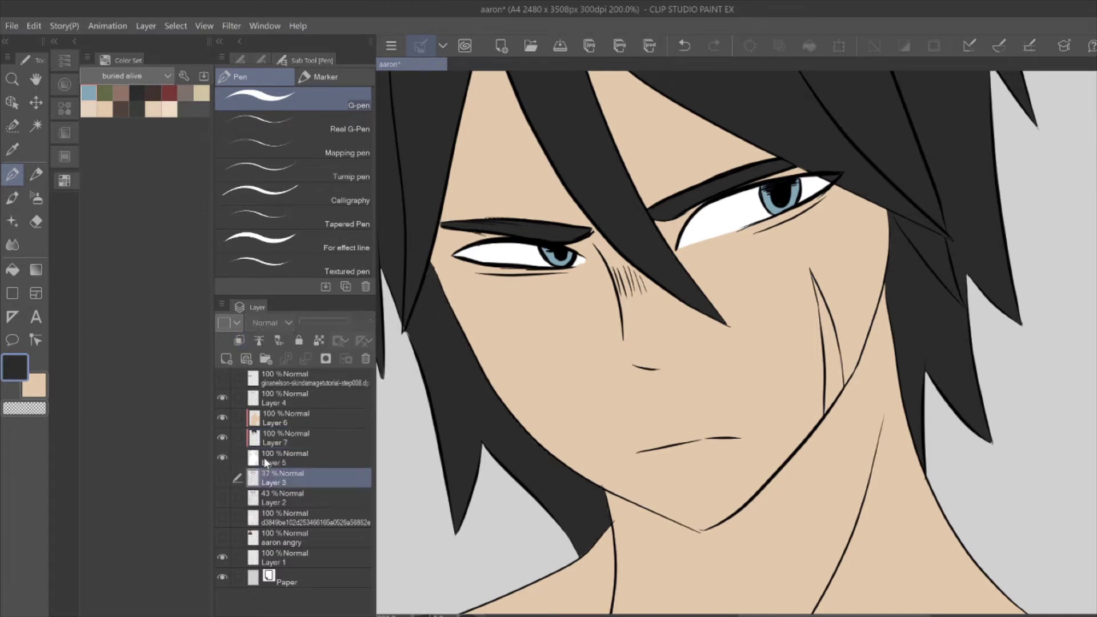
Merge the skin and hair colour layers down into the base on Layer 5
key("alt+]")
scroll(639, 342, "down", 4)
scroll(640, 342, "down", 1)
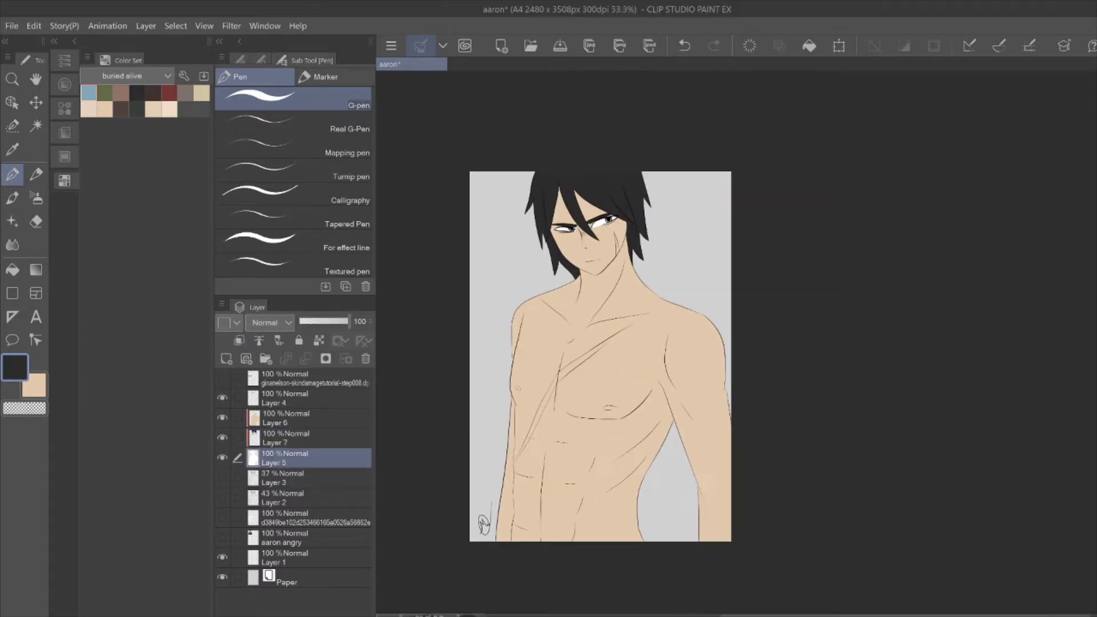
key("alt+]")
key("ctrl+e")
Shade the forehead and cheek beneath the bangs with Opaque watercolor in the sampled skin tone on a new clipped Multiply layer, and blend
key("alt+]")
key("b")
scroll(251, 324, "down", 2)
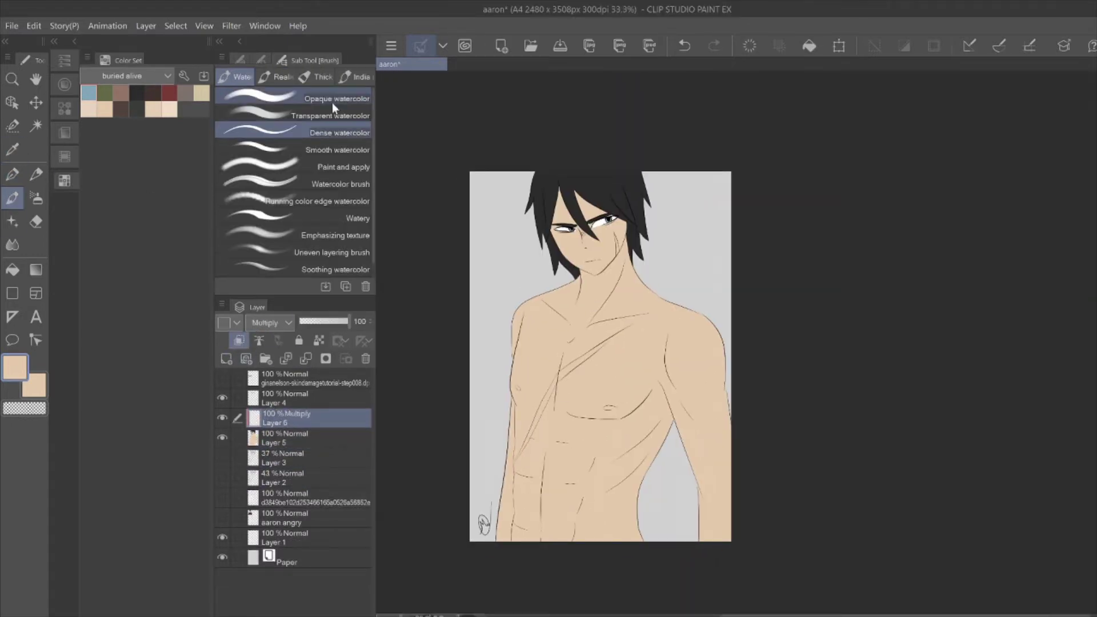
scroll(594, 240, "up", 4)
left_click(656, 171, "alt")
mouse_move(640, 143)
left_mouse_down()
mouse_move(685, 217)
mouse_move(759, 240)
left_mouse_up()
mouse_move(564, 129)
left_mouse_down()
mouse_move(554, 276)
mouse_move(647, 305)
mouse_move(577, 274)
mouse_move(625, 280)
mouse_move(748, 371)
left_mouse_up()
key("j")
left_click_drag(691, 351, 726, 374)
key("b")
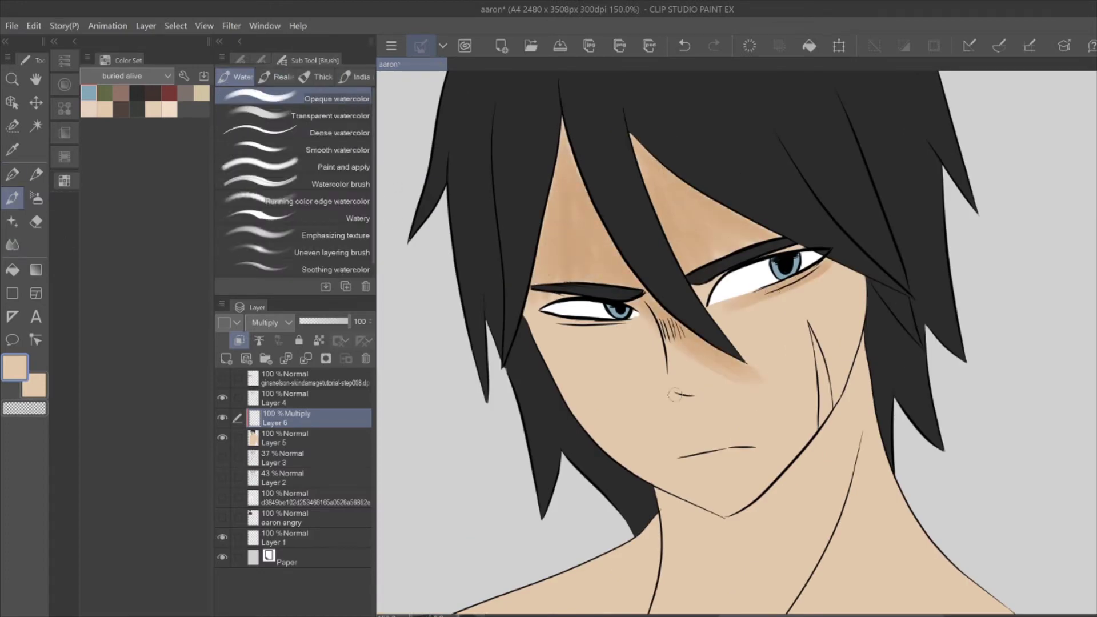
Add skin-tone shading beside the nose bridge and around the eyes, and blend it
left_click_drag(648, 314, 671, 371)
key("j")
key("b")
scroll(667, 200, "down", 2)
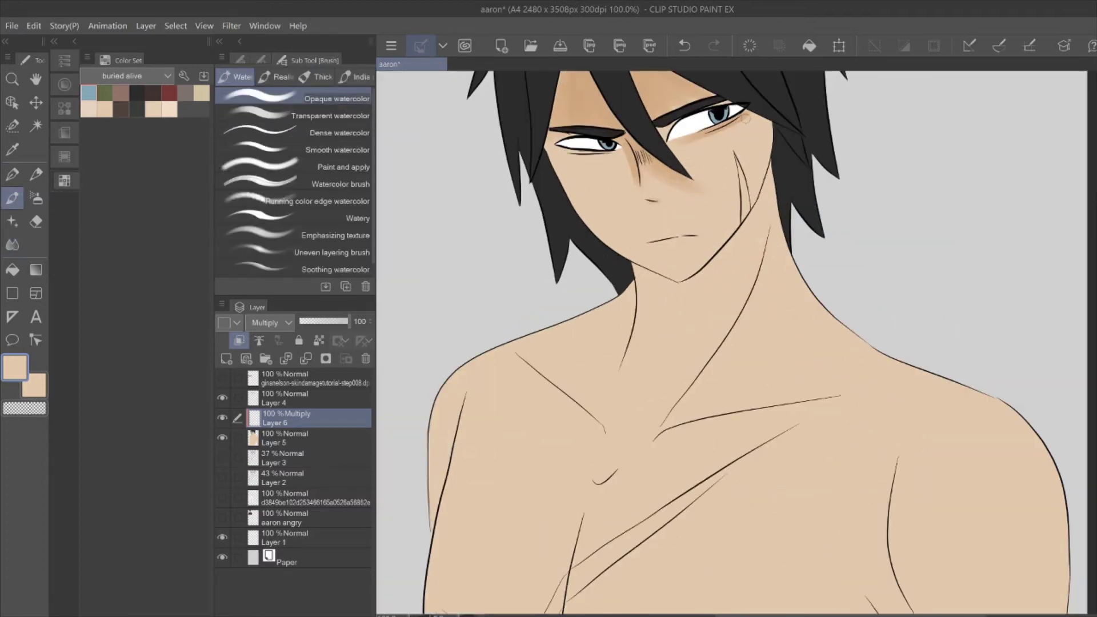
left_click(13, 244)
left_click_drag(572, 285, 562, 323)
Shade the neck beneath the jaw and along the neck lines with Transparent watercolor, and blend it
key("b")
left_click_drag(754, 234, 720, 297)
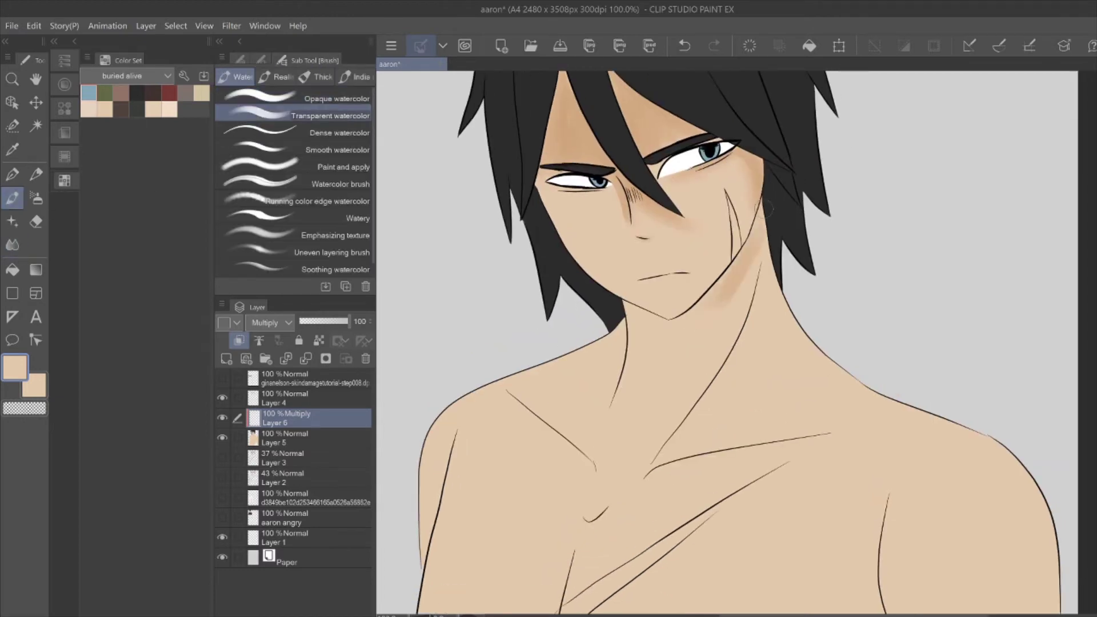
key("j")
left_click_drag(714, 337, 698, 382)
key("b")
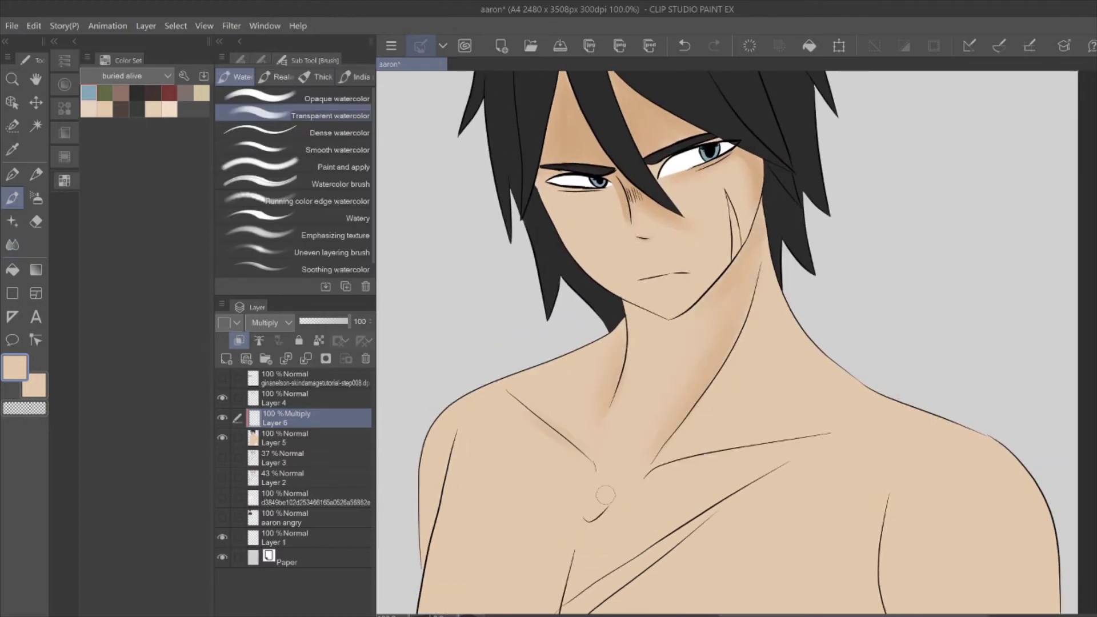
Shade the side of the torso below the armpit and the inner edge of the arm, and blend the strokes
scroll(785, 306, "down", 2)
left_click_drag(783, 340, 753, 437)
left_click(14, 246)
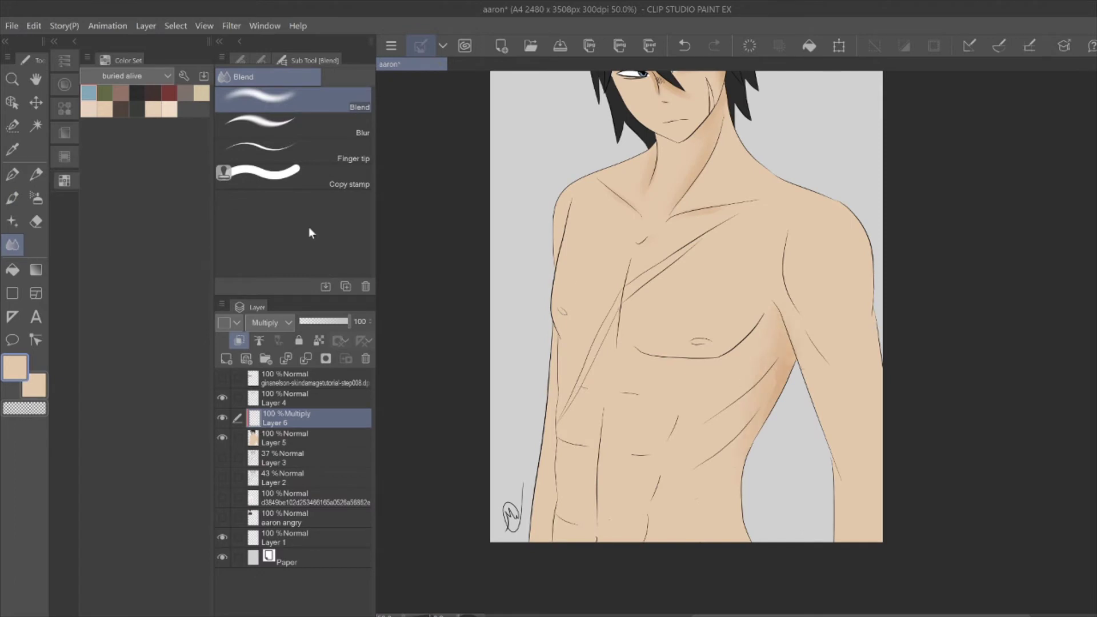
key("b")
left_click_drag(826, 352, 811, 489)
key("j")
key("b")
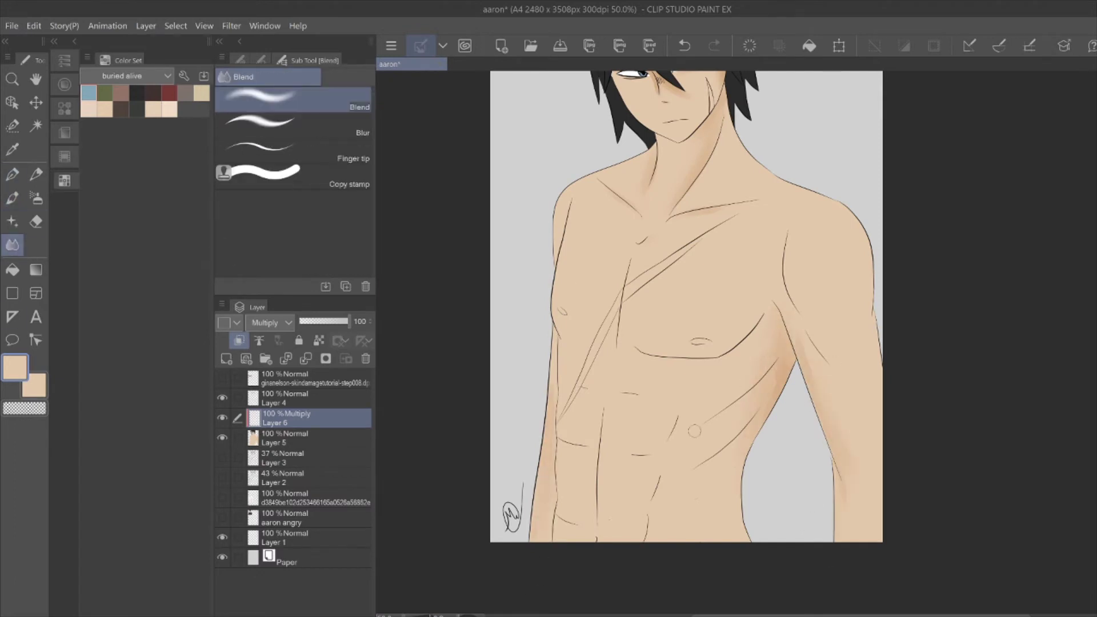
Add soft skin-tone shading along the ribs and abdomen, and blend it
left_click_drag(753, 349, 717, 338)
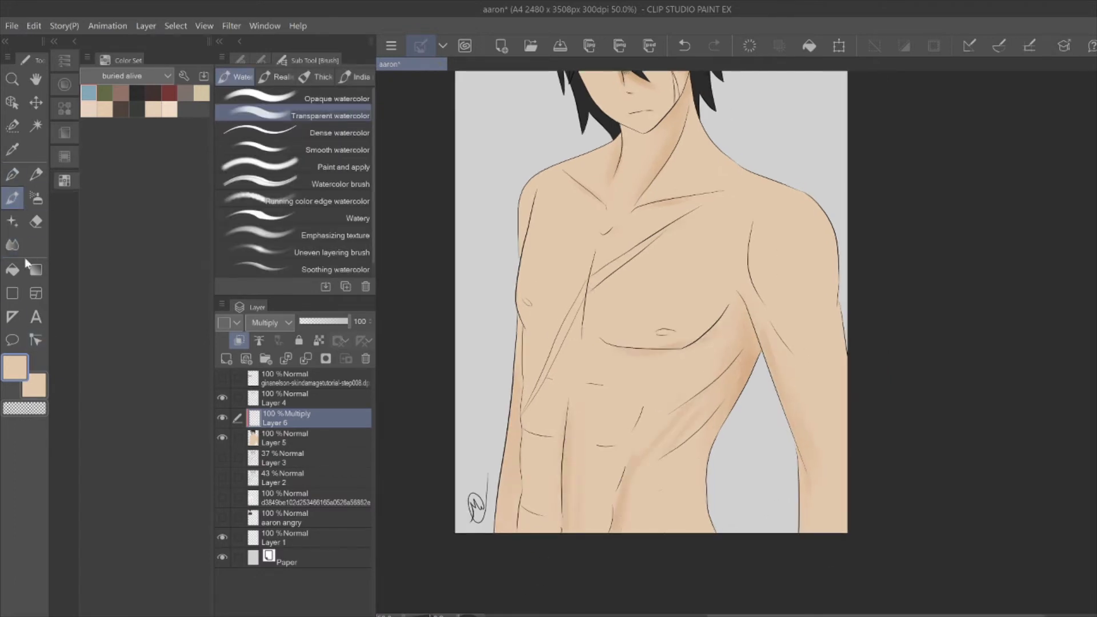
left_click(12, 244)
left_click_drag(548, 531, 534, 564)
key("b")
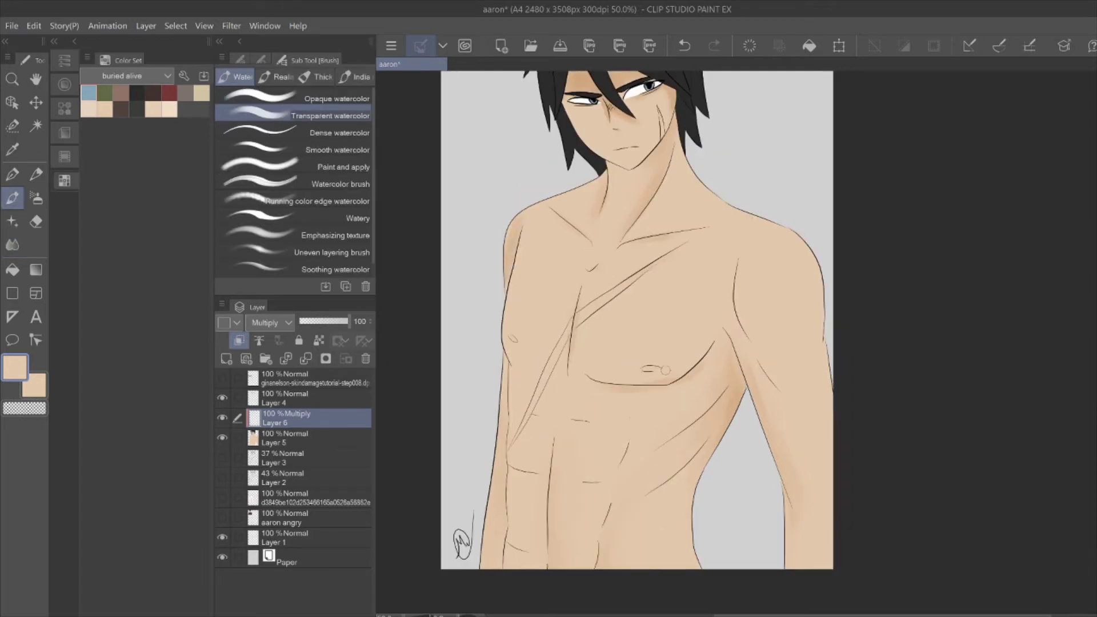
Paint dark red shadow down the torso side below the armpit on a new clipped Multiply layer, and blend it
scroll(665, 370, "down", 1)
left_click(169, 93)
left_click(226, 358)
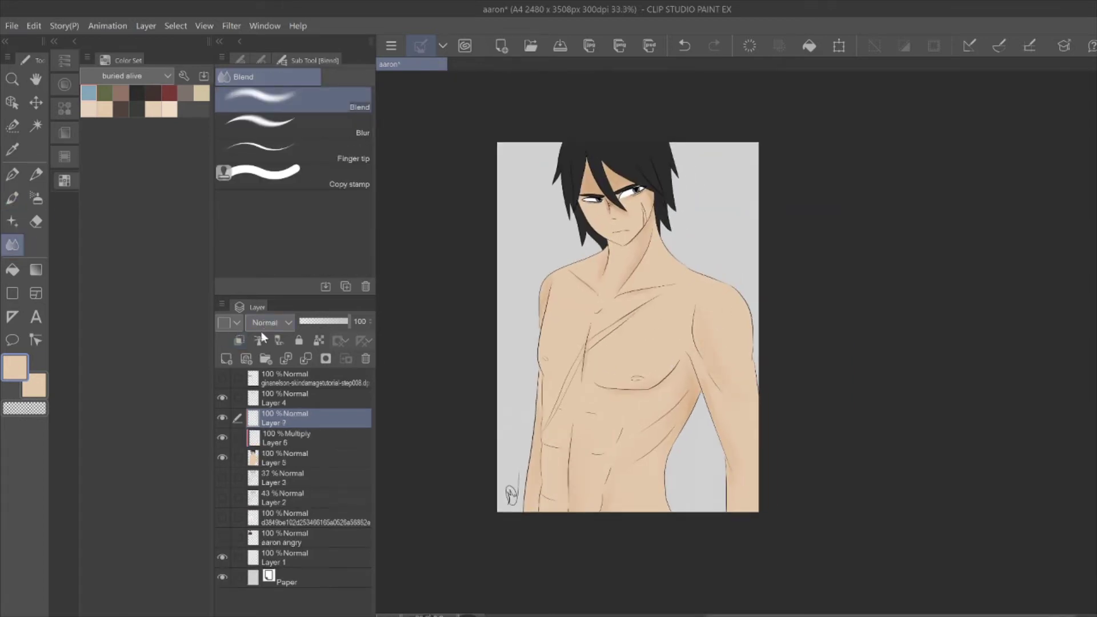
scroll(572, 364, "up", 2)
mouse_move(811, 339)
left_mouse_down()
mouse_move(797, 460)
mouse_move(808, 494)
left_mouse_up()
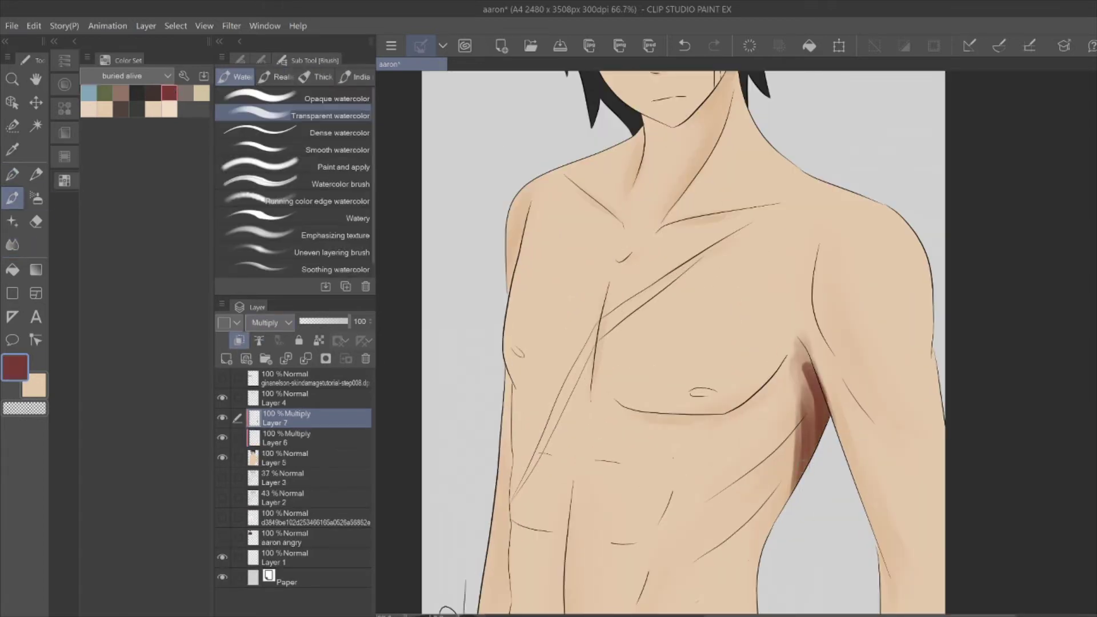
left_click_drag(797, 434, 748, 599)
key("j")
mouse_move(788, 342)
left_mouse_down()
mouse_move(759, 599)
mouse_move(728, 502)
left_mouse_up()
scroll(594, 350, "down", 1)
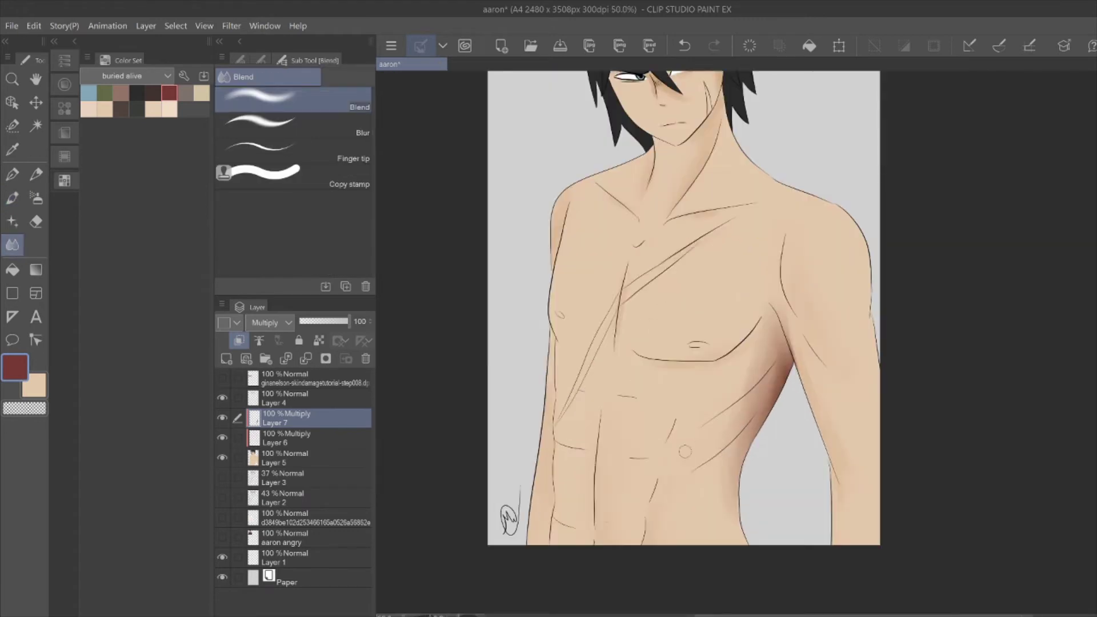
Paint dark red shadows beneath the pectoral and along the ribs, and blend them into the skin
scroll(593, 349, "up", 1)
key("b")
left_click_drag(639, 371, 760, 323)
left_click_drag(763, 380, 639, 520)
key("j")
left_click_drag(743, 354, 640, 514)
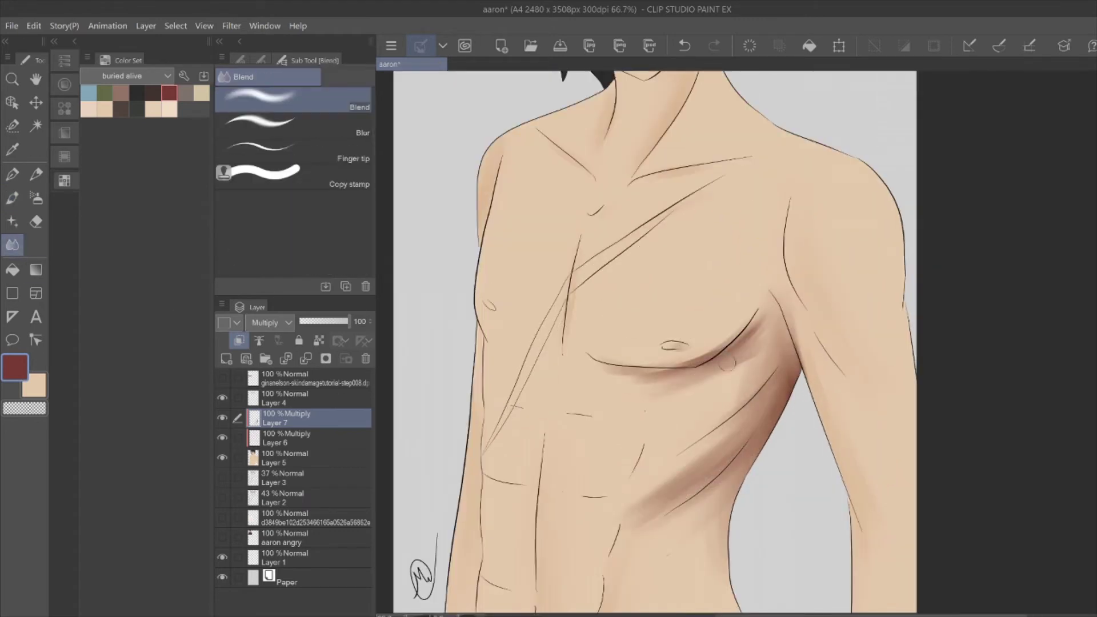
left_click_drag(628, 337, 754, 389)
left_click_drag(737, 399, 656, 502)
left_click_drag(731, 457, 662, 514)
Add dark red shadow along the shoulder crease and inner upper arm, and blend it
key("b")
mouse_move(822, 208)
left_mouse_down()
mouse_move(802, 389)
mouse_move(822, 434)
left_mouse_up()
key("j")
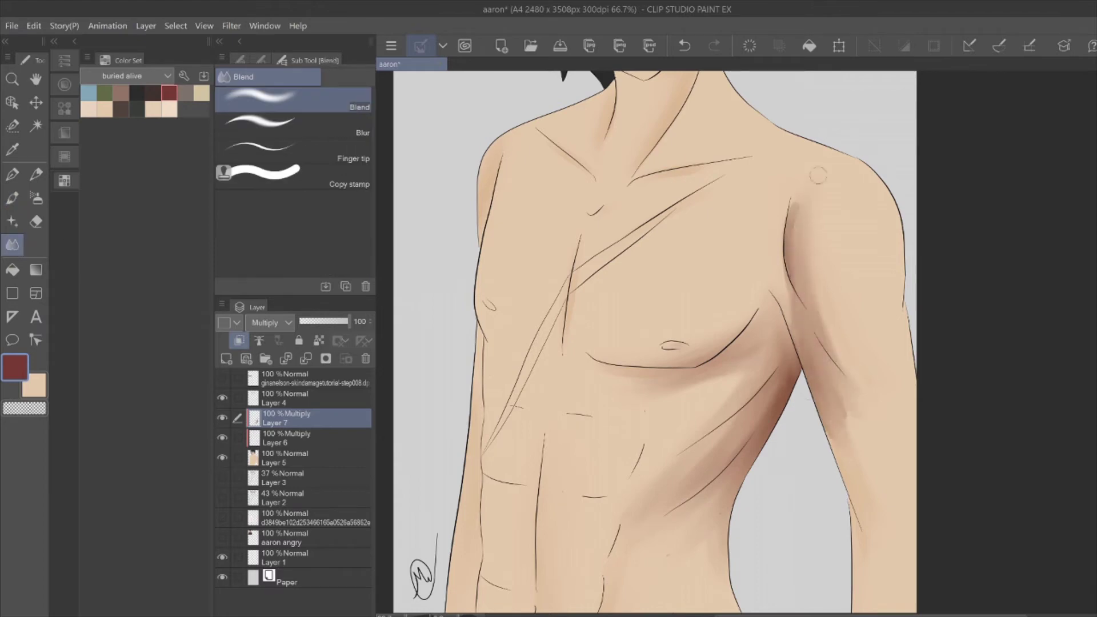
left_click_drag(788, 206, 811, 371)
Airbrush dark red shadows along both sides of the waist and the lower arm, and blend the upper-arm shadow
scroll(729, 342, "down", 2)
key("b")
left_click_drag(725, 403, 714, 474)
left_click_drag(608, 402, 593, 478)
scroll(685, 286, "up", 2)
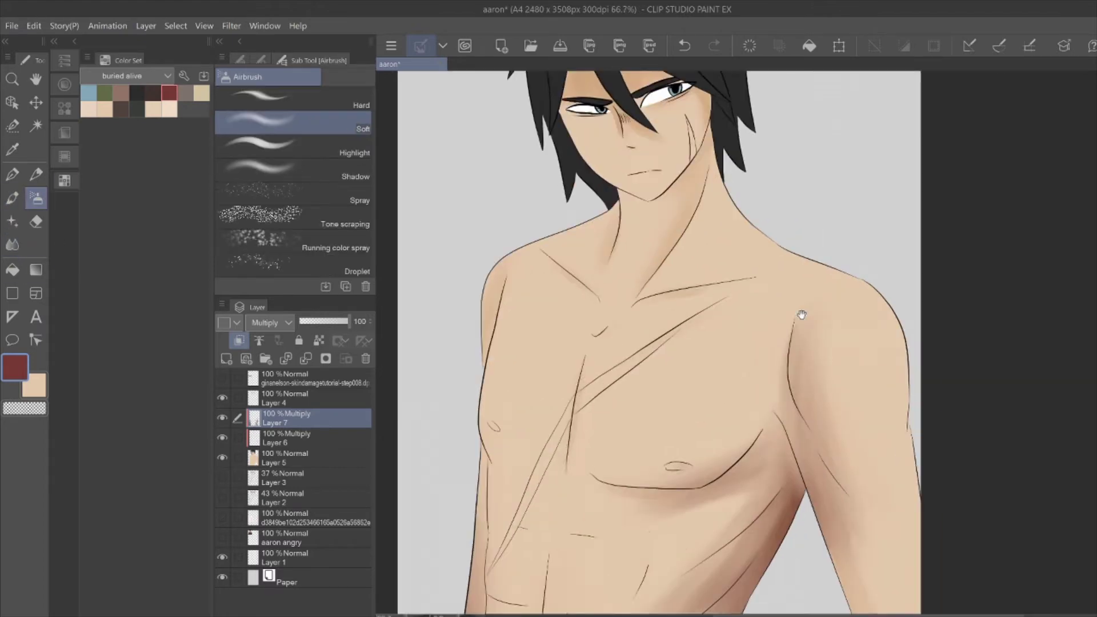
left_click_drag(685, 457, 685, 212)
key("j")
left_click_drag(800, 246, 829, 408)
Shade the abdominal lines and the far edge of the chest and arm, and blend the shadows
left_click(11, 200)
key("j")
mouse_move(548, 360)
left_mouse_down()
mouse_move(537, 543)
mouse_move(546, 537)
left_mouse_up()
key("b")
left_click(261, 60)
left_click_drag(499, 166, 491, 411)
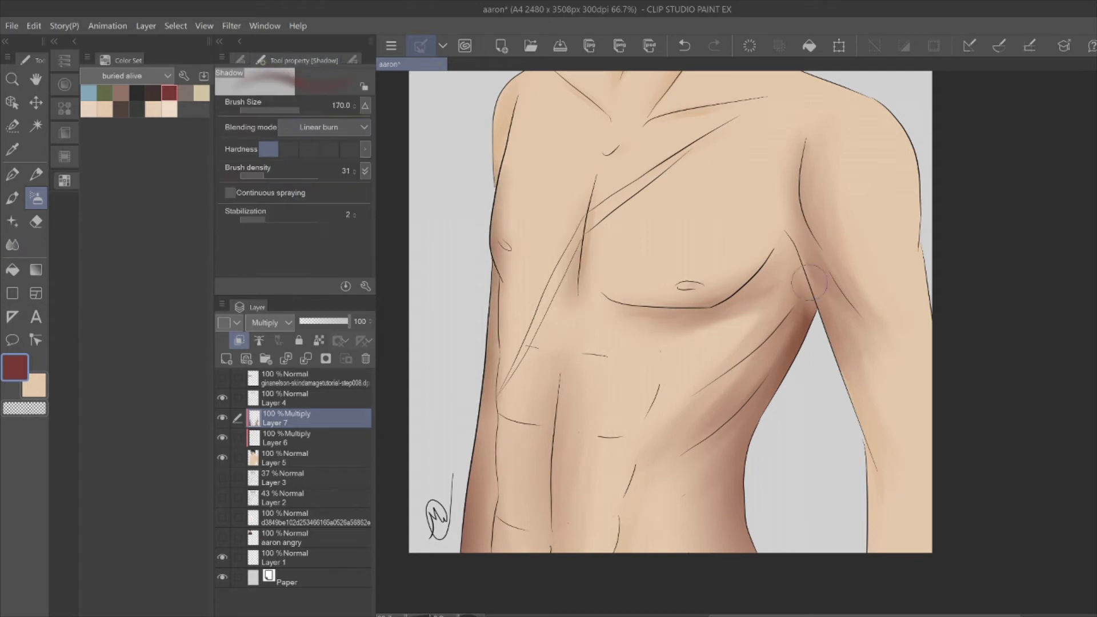
key("b")
left_click_drag(511, 194, 511, 303)
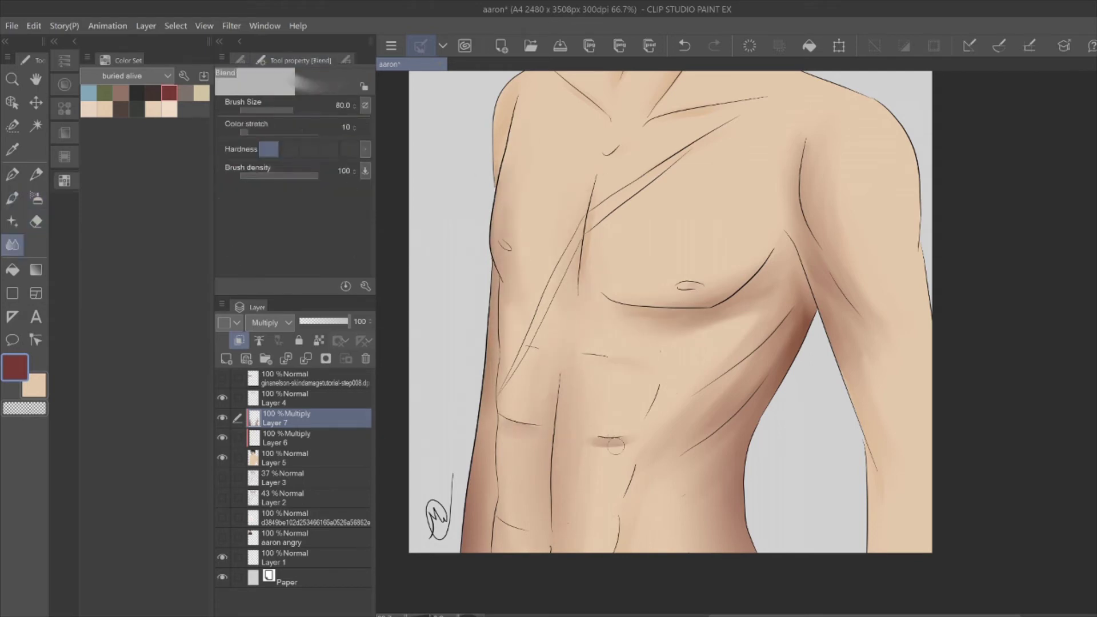
Deepen the dark red shadows on the chest scar, neck and collarbones, and blend them
scroll(683, 257, "down", 4)
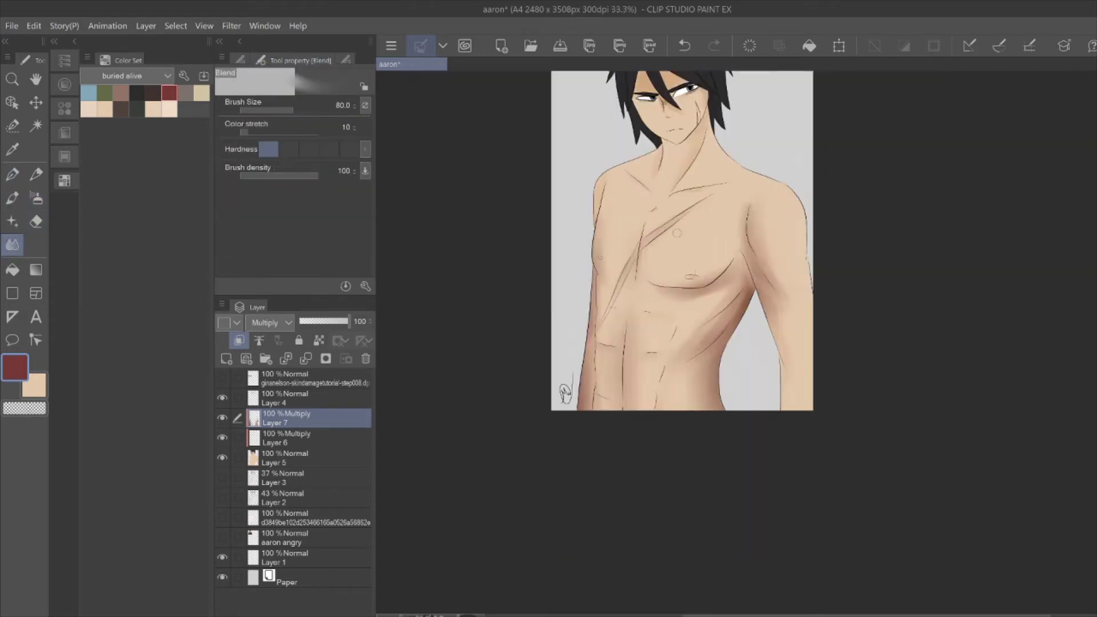
scroll(682, 233, "up", 4)
left_click_drag(683, 233, 645, 309)
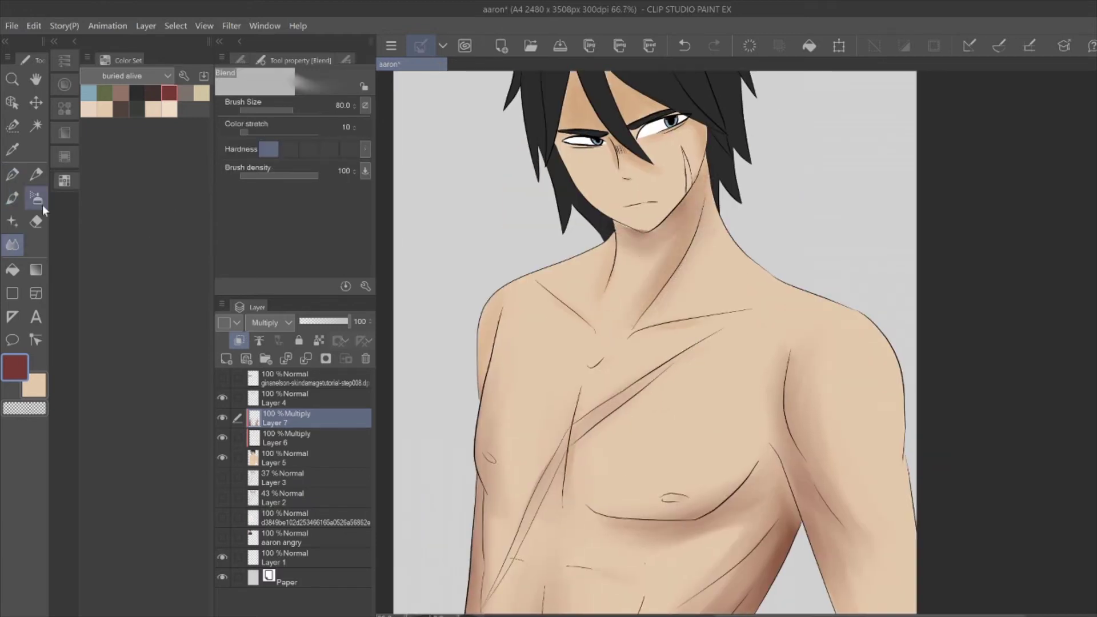
left_click_drag(748, 309, 646, 325)
left_click_drag(611, 240, 599, 285)
Paint dark red shadow on the forehead and upper eye whites beneath the bangs with Transparent watercolor, and blend it
key("ctrl+alt+0")
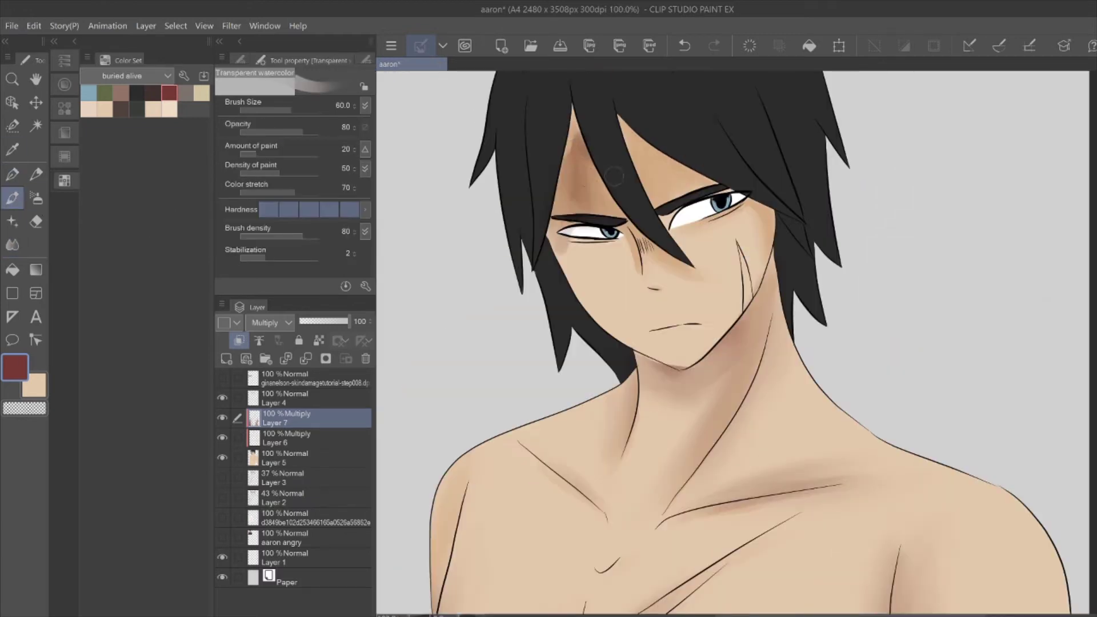
left_click_drag(634, 151, 686, 197)
left_click_drag(628, 132, 719, 217)
mouse_move(571, 132)
left_mouse_down()
mouse_move(557, 240)
mouse_move(588, 211)
left_mouse_up()
key("j")
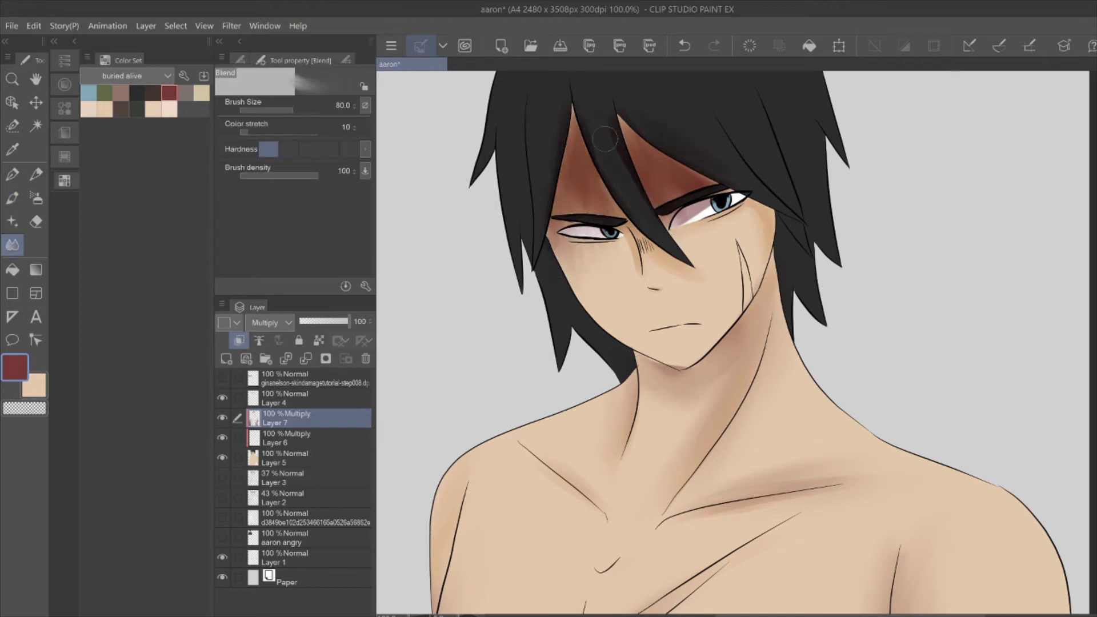
scroll(711, 137, "up", 2)
left_click(240, 60)
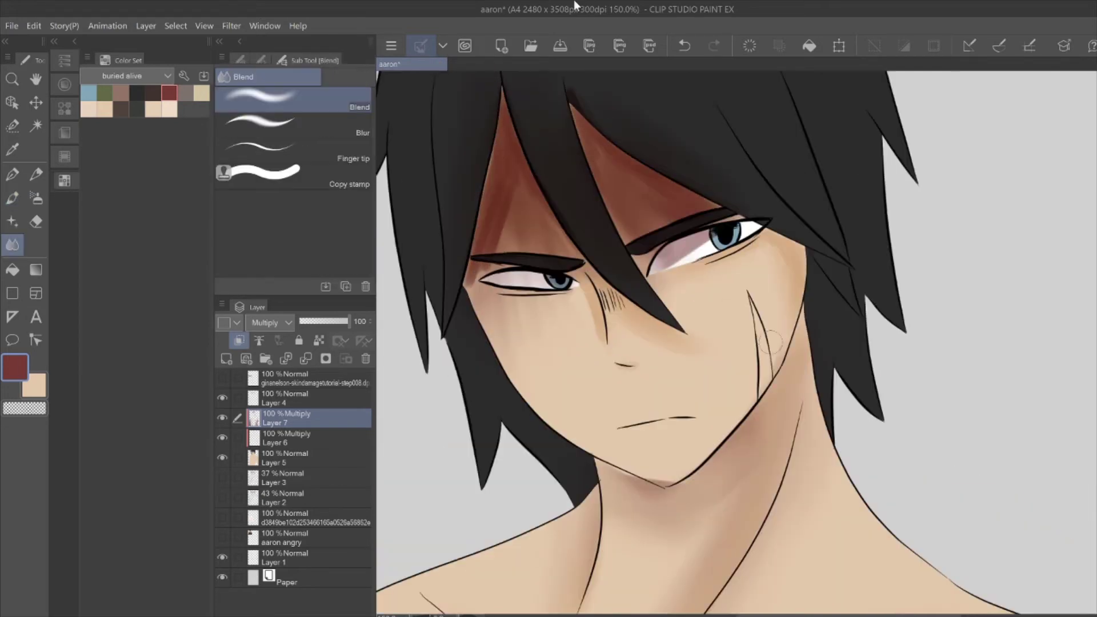
Paint dark red shadow on the neck along the underside of the jaw, and blend it
key("b")
key("j")
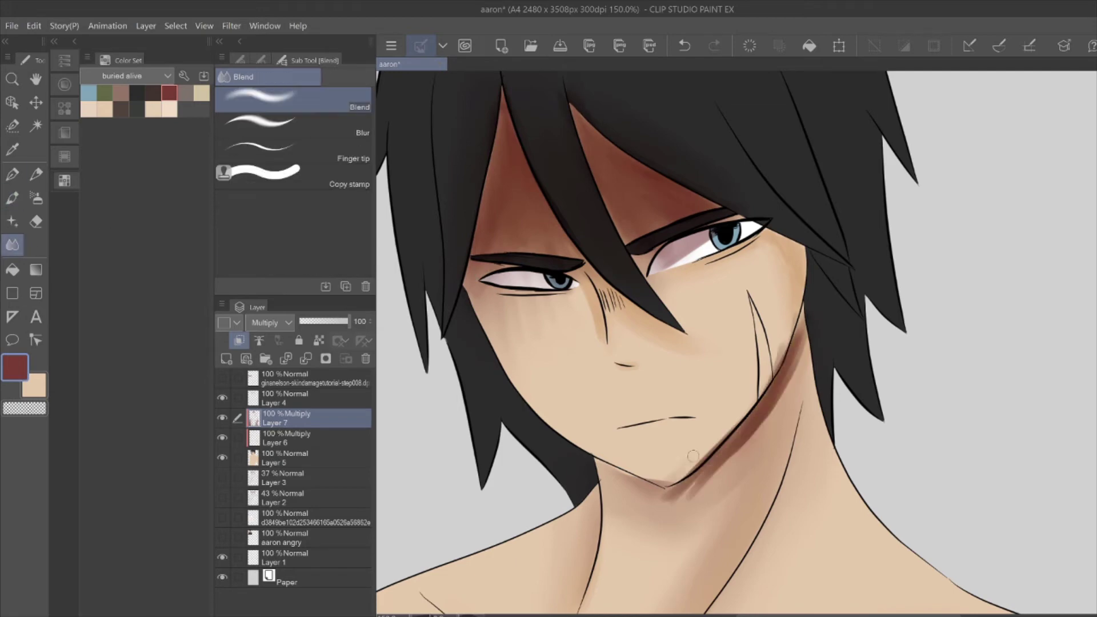
On a new clipped Multiply layer, shade the waist and lower abdomen with the red from the strike 3 colour set, and blend it
key("ctrl+0")
left_click(226, 358)
left_click(167, 75)
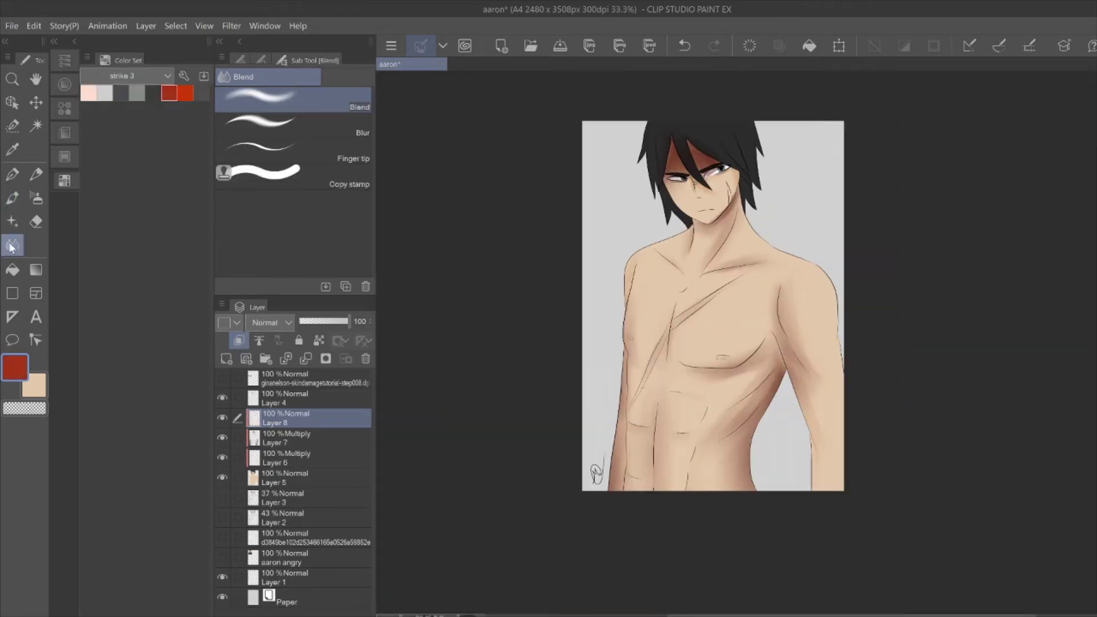
left_click(169, 92)
key("b")
left_click_drag(768, 383, 737, 486)
left_click_drag(742, 400, 691, 489)
key("j")
left_click_drag(765, 365, 708, 480)
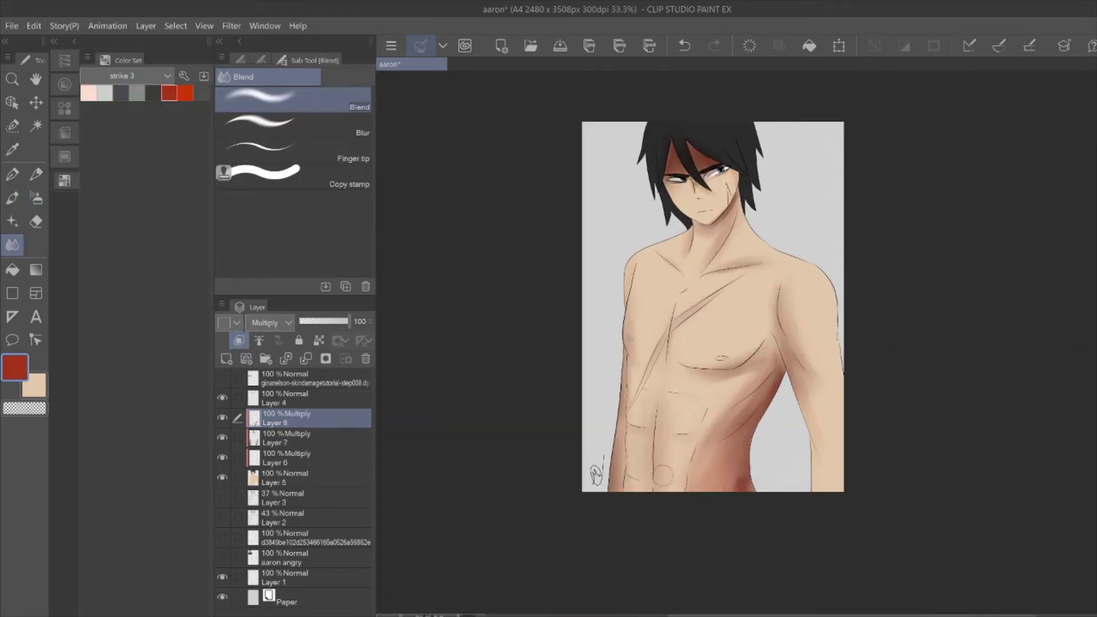
Add blended red shading to the side of the neck and the arm, and deepen the forehead shadow beneath the bangs with Opaque watercolor
key("b")
key("j")
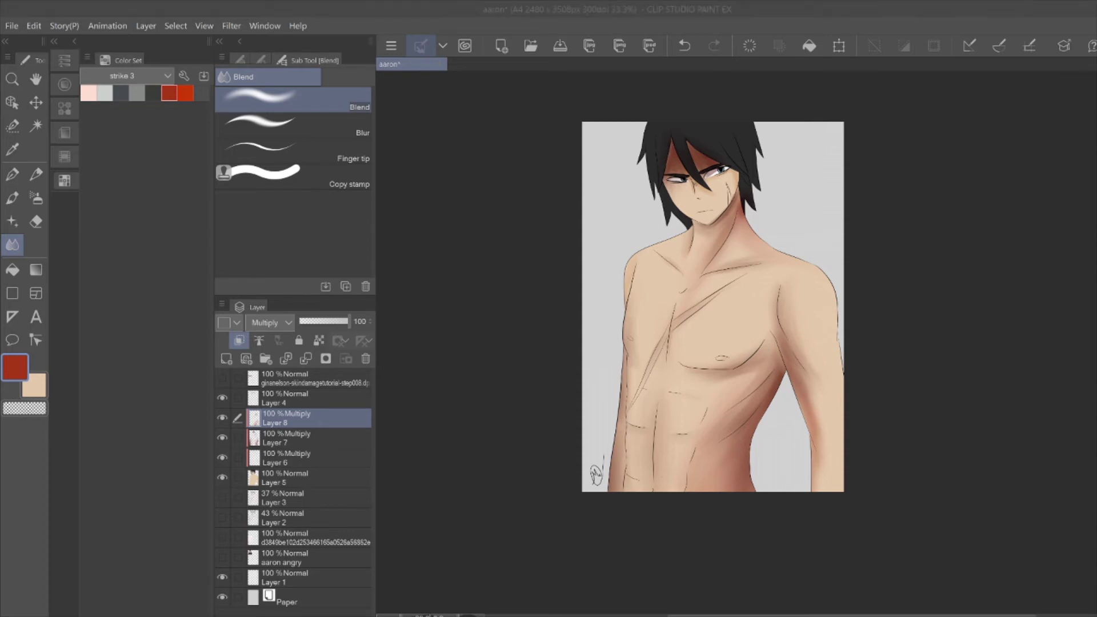
scroll(714, 153, "up", 5)
key("b")
left_click_drag(503, 263, 526, 186)
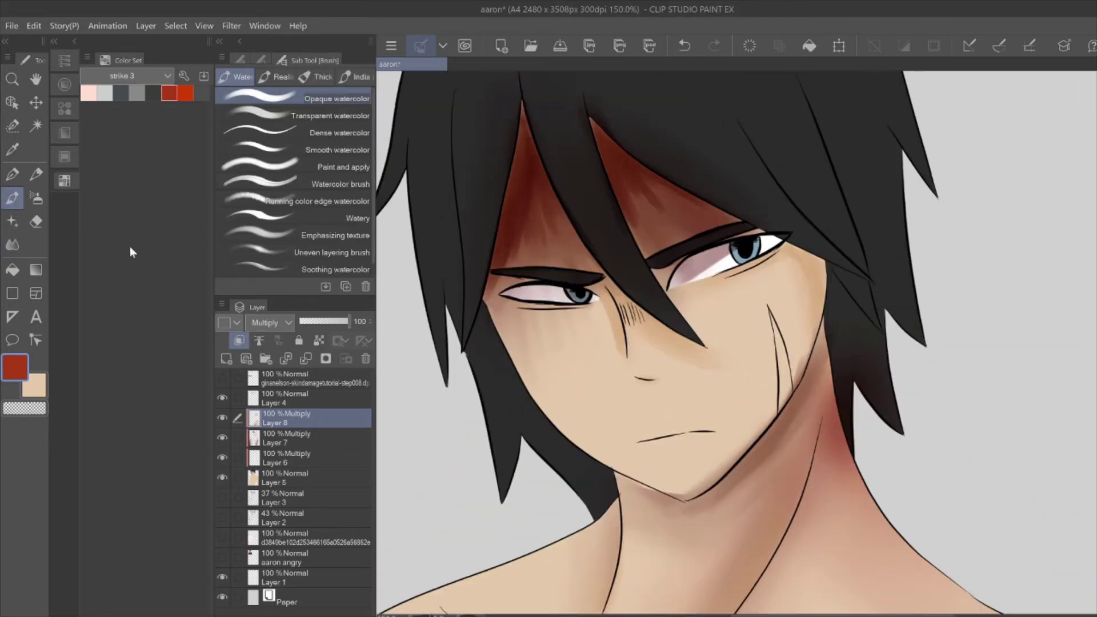
Airbrush stronger red shading along the waist, lower abdomen and both arms with the Shadow airbrush, and blend it
left_click(36, 198)
key("ctrl+minus")
key("ctrl+minus")
key("ctrl+minus")
key("ctrl+minus")
key("ctrl+minus")
key("ctrl+minus")
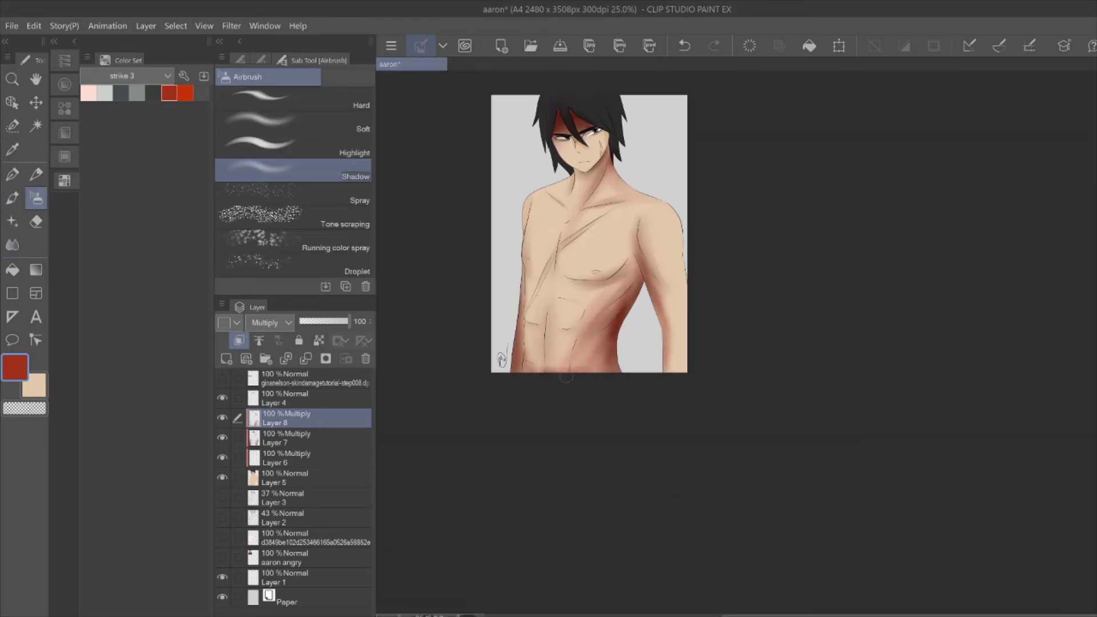
key("ctrl+plus")
key("b")
key("ctrl+plus")
key("ctrl+plus")
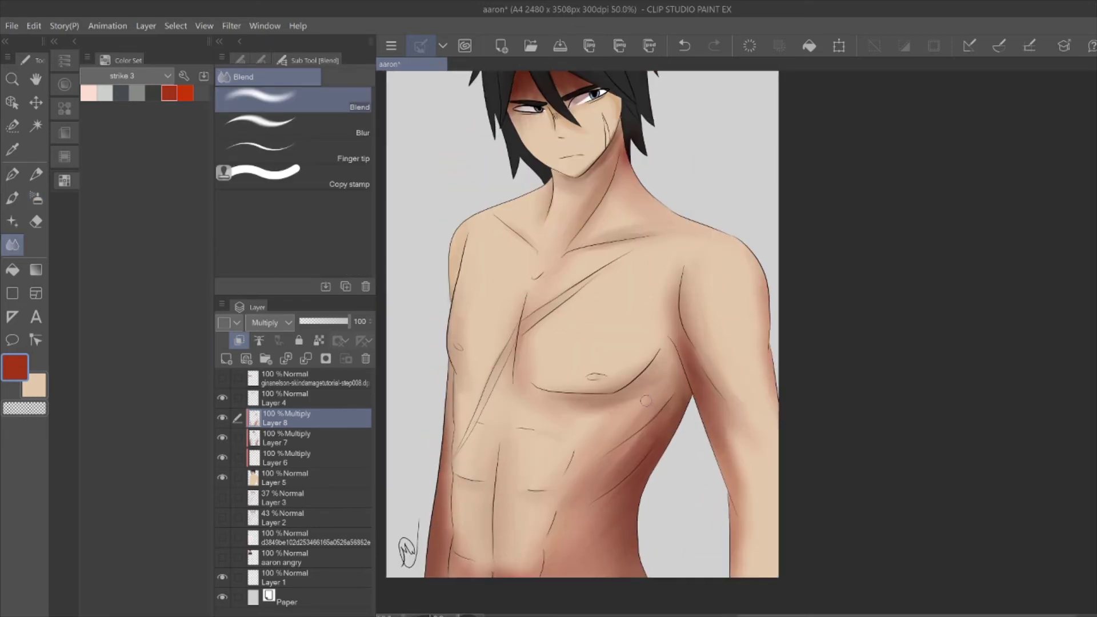
key("ctrl+minus")
key("ctrl+plus")
On a new clipped Multiply layer, tint the hair strands and tips with red using Opaque watercolor, and blend the strokes
key("ctrl+shift+n")
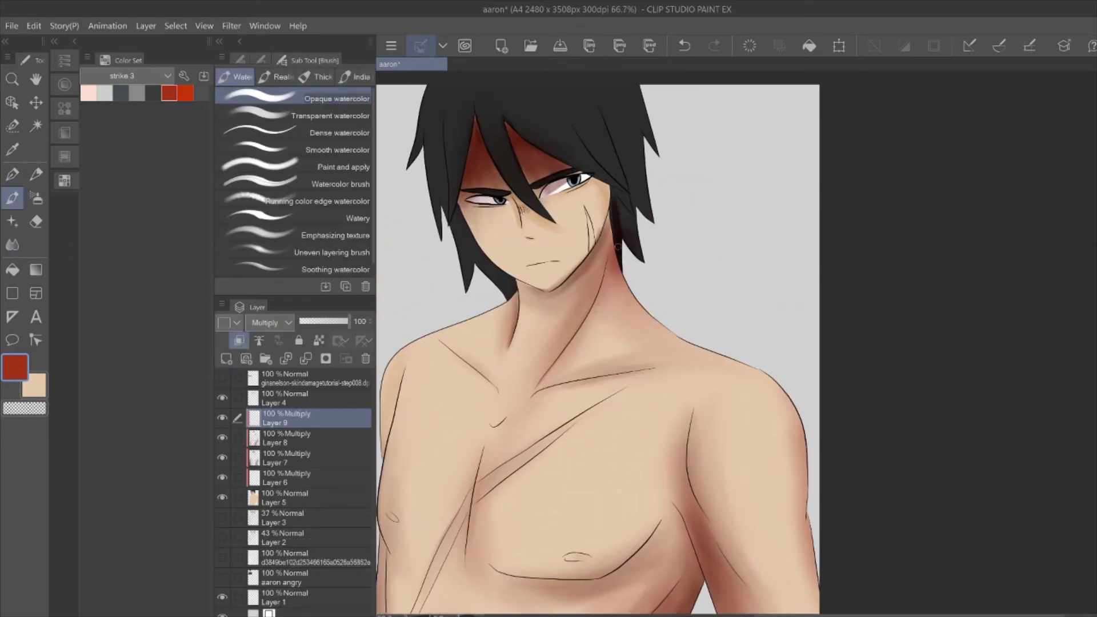
key("j")
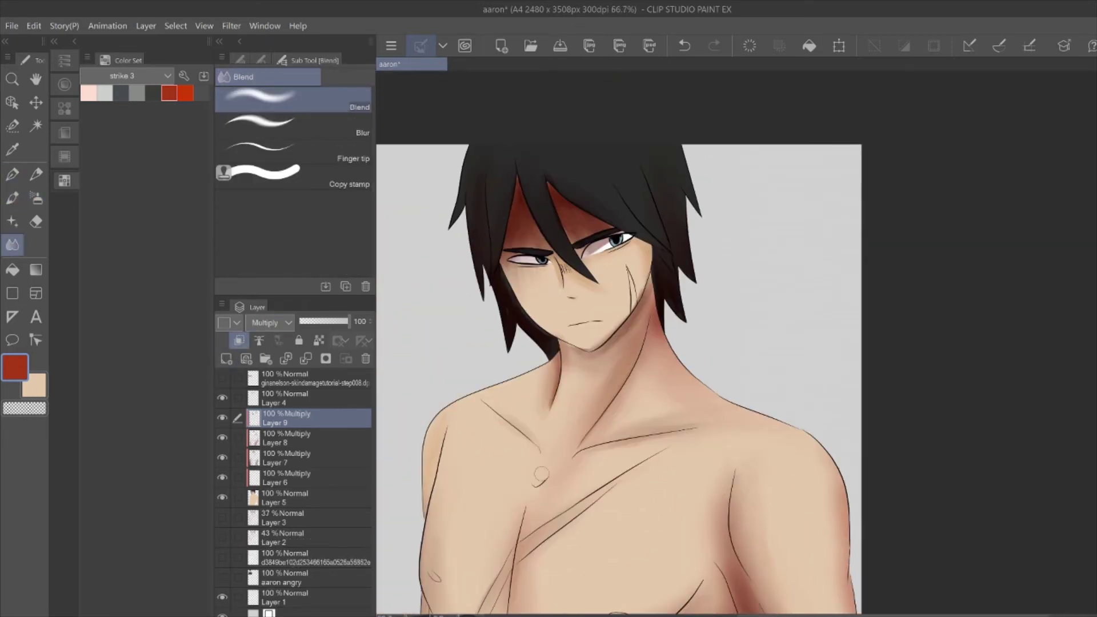
key("b")
key("ctrl+plus")
key("ctrl+plus")
key("j")
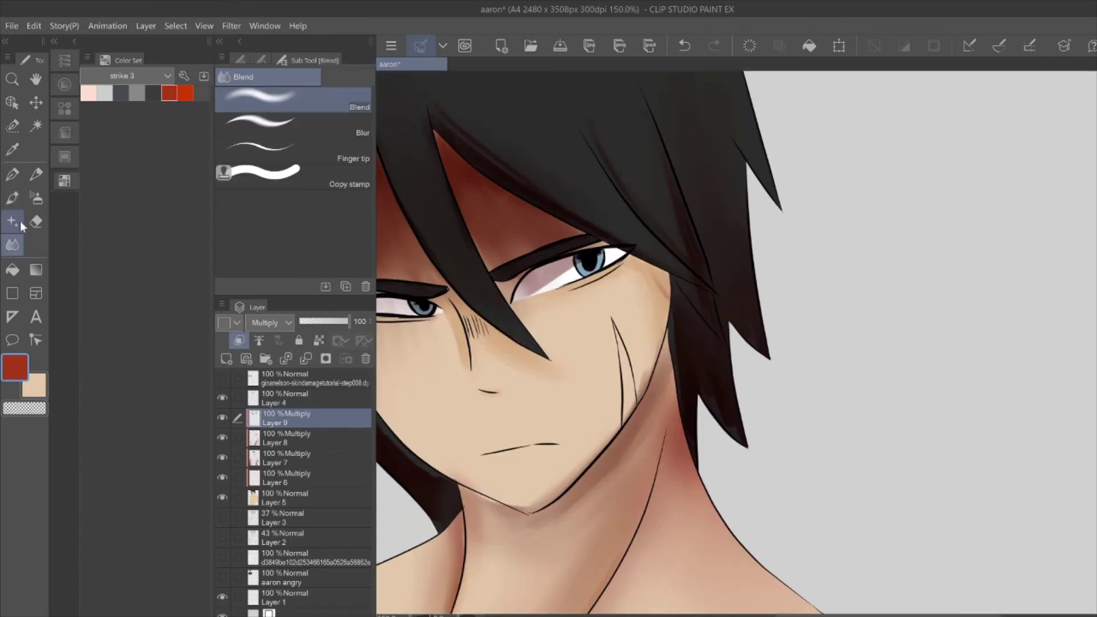
On a new clipped Normal layer, paint a soft white highlight on the hair with Transparent watercolor, and blend it
key("ctrl+minus")
key("ctrl+shift+n")
left_click(105, 92)
left_click(64, 84)
key("b")
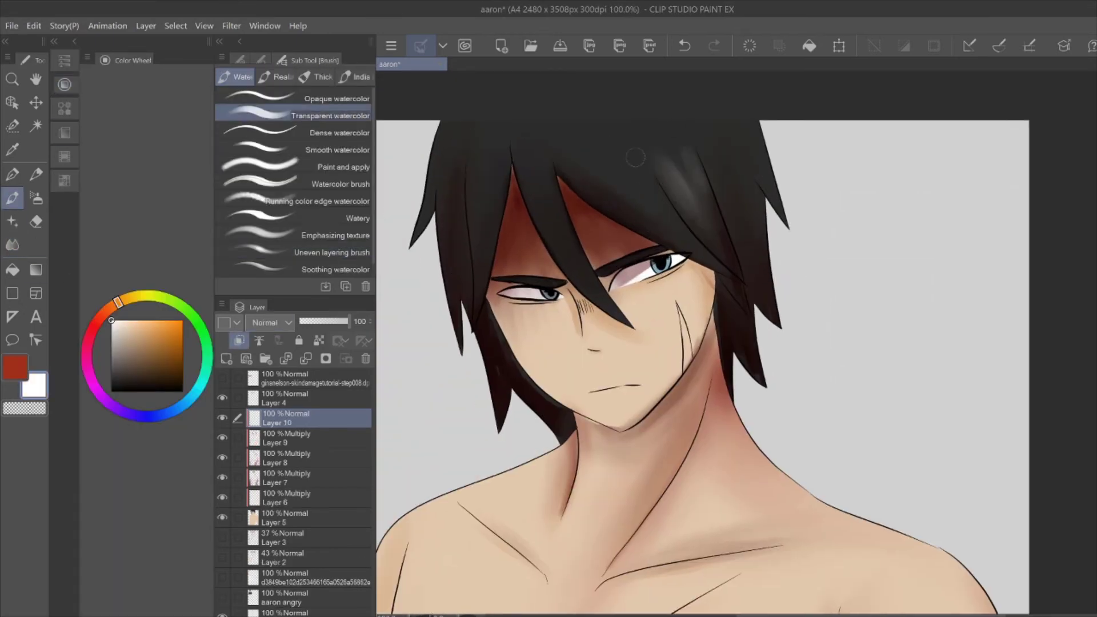
key("j")
Paint a white highlight along the outer edge of the near shoulder, and blend it
key("ctrl+minus")
key("ctrl+minus")
key("ctrl+minus")
key("b")
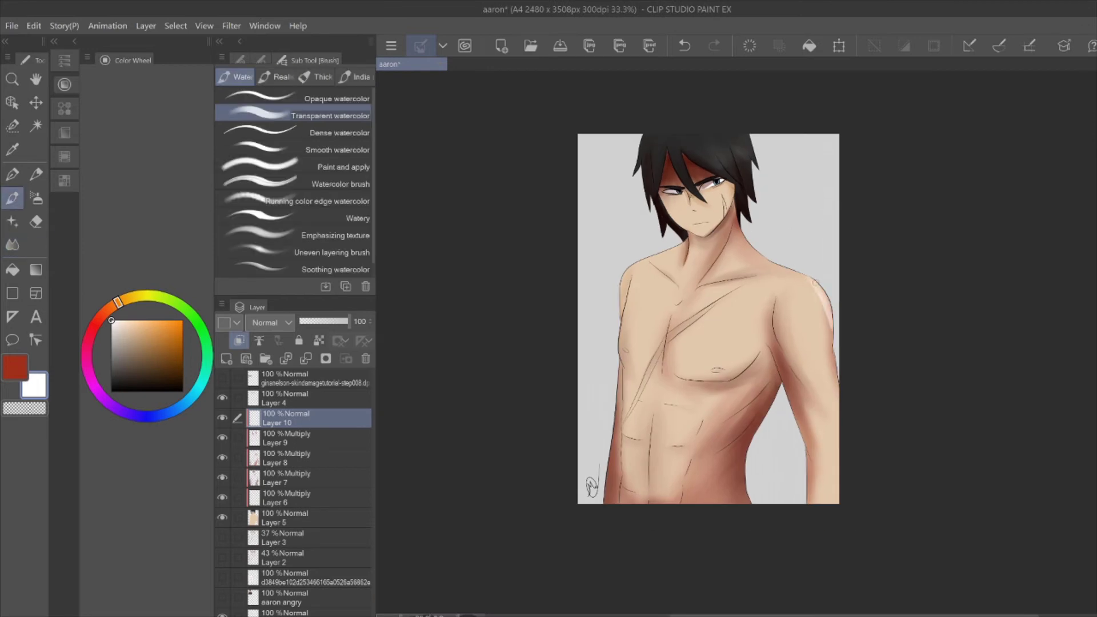
left_click(15, 247)
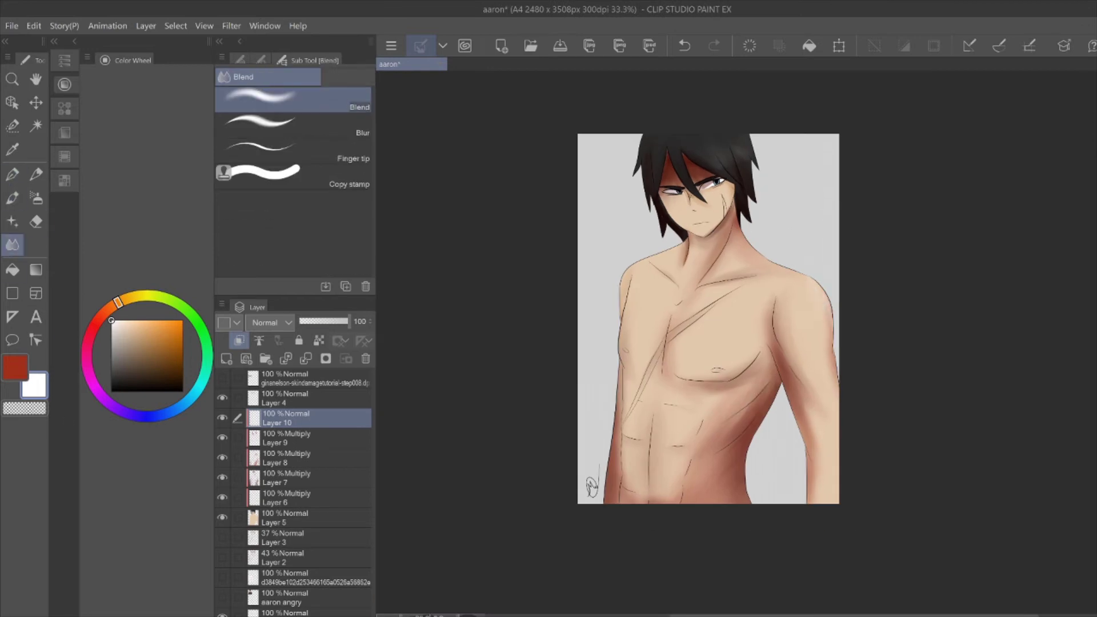
Try painting dark red strokes down the background beside the figure
left_click(167, 355)
key("b")
mouse_move(748, 223)
left_mouse_down()
mouse_move(834, 359)
mouse_move(754, 496)
left_mouse_up()
key("ctrl+z")
key("ctrl+z")
key("ctrl+z")
Paint dark red-brown shading in the background on both sides of the figure with Transparent watercolor on a Multiply layer
key("b")
left_click(277, 77)
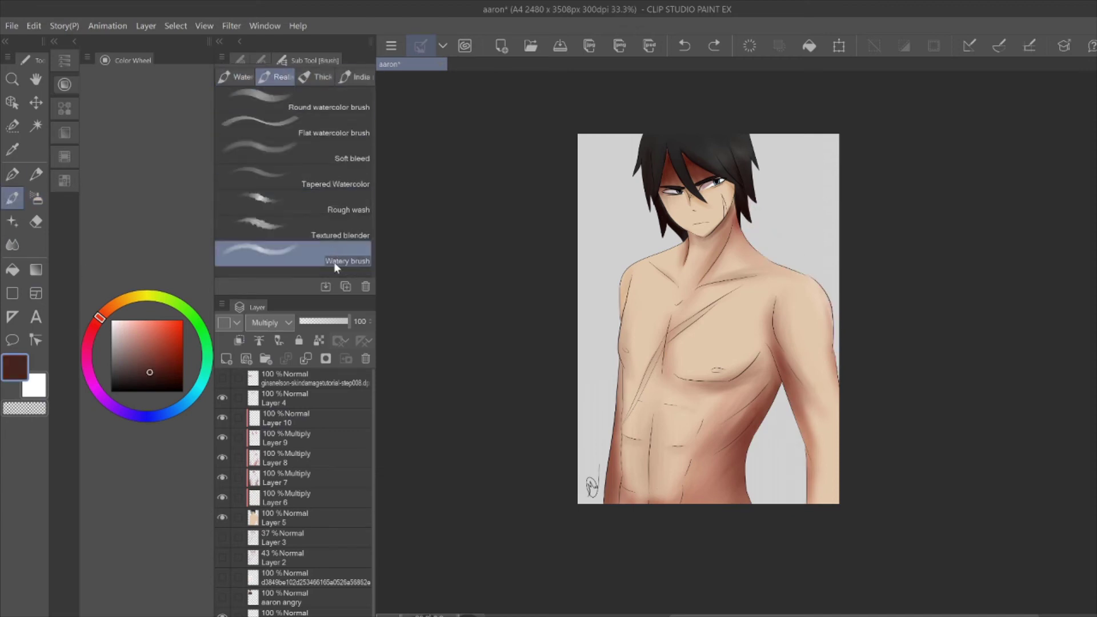
left_click(333, 110)
mouse_move(831, 282)
left_mouse_down()
mouse_move(793, 485)
mouse_move(765, 172)
mouse_move(811, 257)
mouse_move(770, 126)
mouse_move(829, 269)
left_mouse_up()
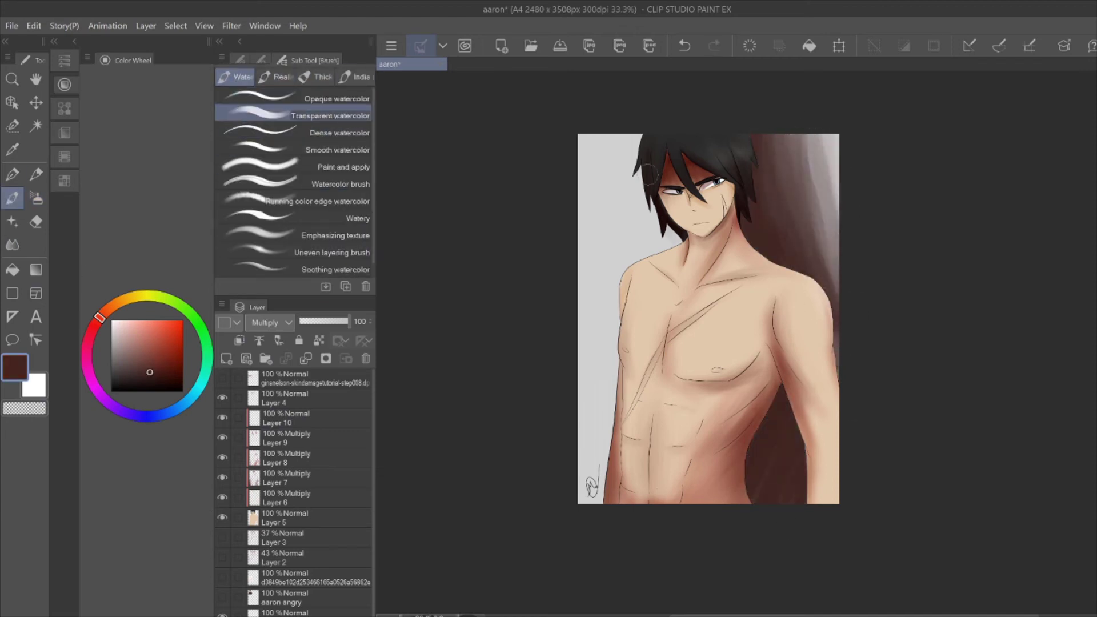
mouse_move(617, 228)
left_mouse_down()
mouse_move(638, 408)
mouse_move(616, 251)
left_mouse_up()
Cover the background with solid dark red using the G-pen, then set that layer to Multiply at 59% opacity
left_click(297, 613)
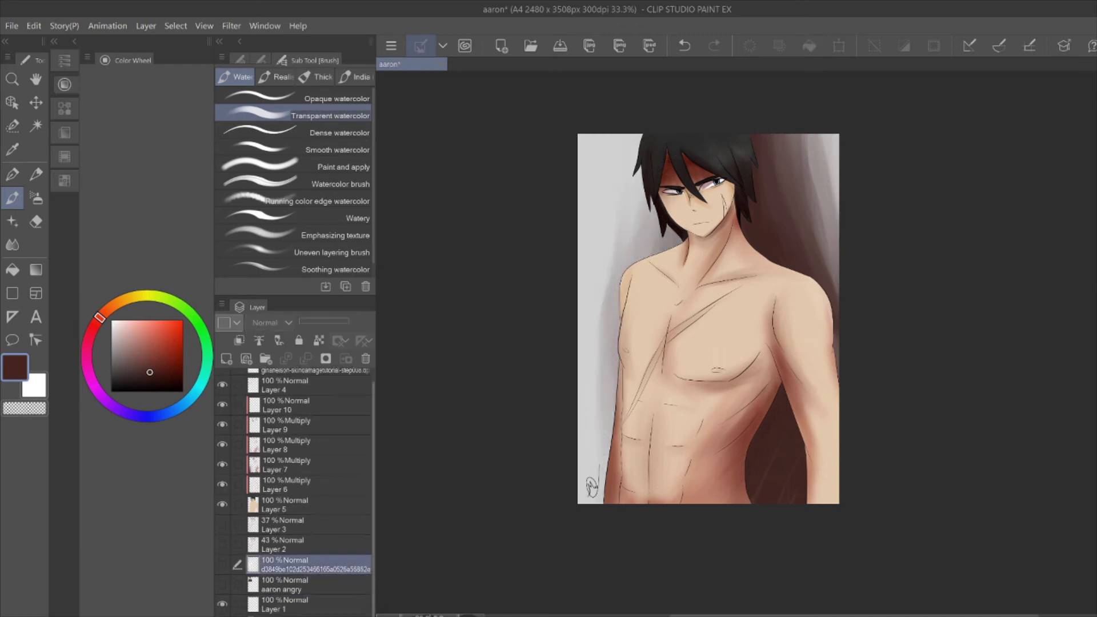
key("p")
left_click(269, 322)
left_click(266, 354)
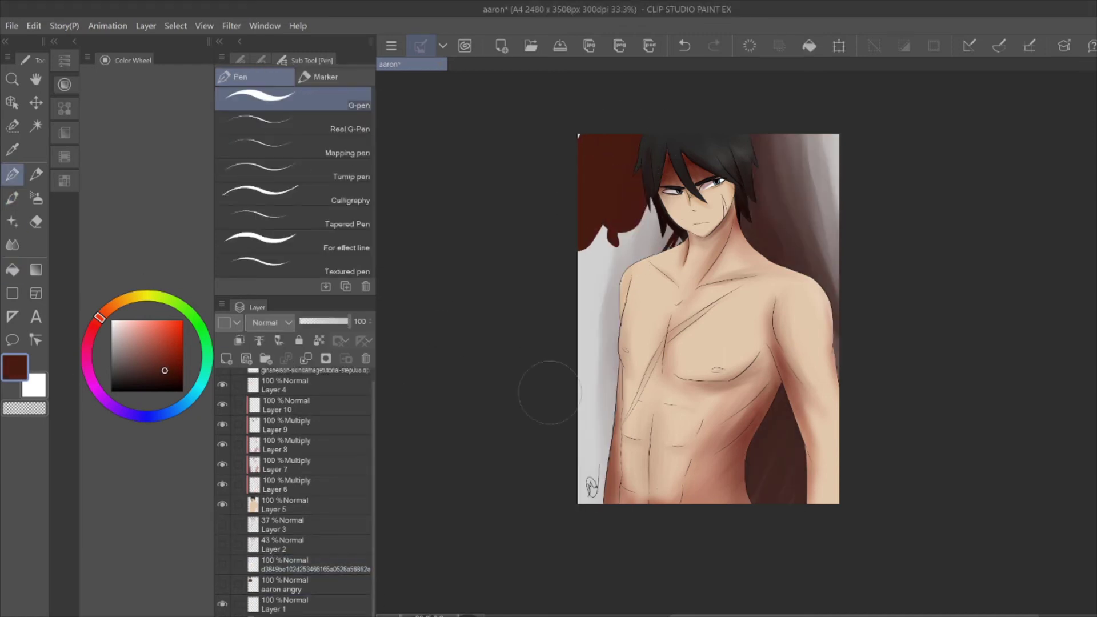
left_click_drag(348, 321, 328, 323)
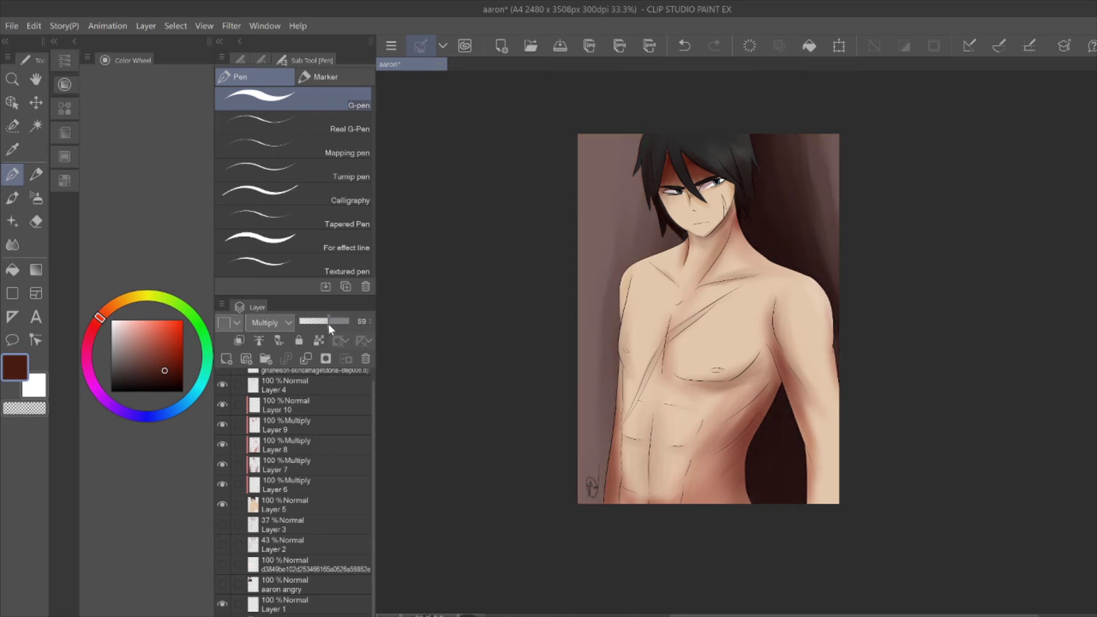
On a new Normal layer above the line art, paint translucent dark red shadow over the near arm, torso side and hair with Transparent watercolor
scroll(372, 487, "up", 1)
key("ctrl+shift+n")
key("b")
mouse_move(831, 497)
left_mouse_down()
mouse_move(835, 381)
mouse_move(825, 500)
left_mouse_up()
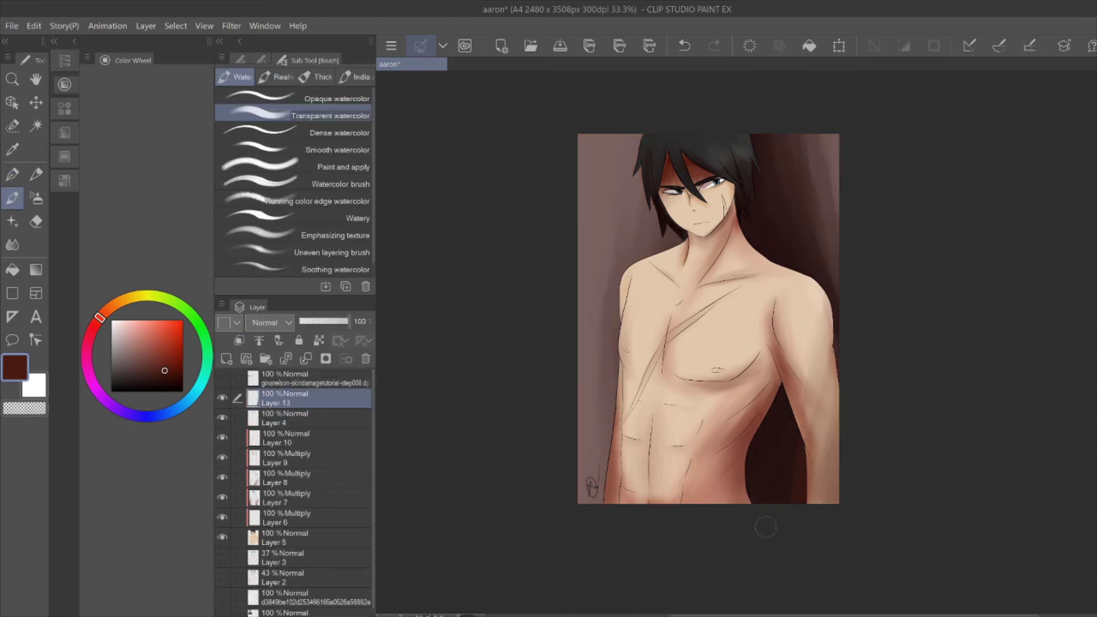
left_click_drag(822, 285, 823, 497)
left_click_drag(800, 262, 771, 456)
left_click_drag(743, 240, 714, 491)
mouse_move(697, 147)
left_mouse_down()
mouse_move(827, 184)
mouse_move(782, 165)
left_mouse_up()
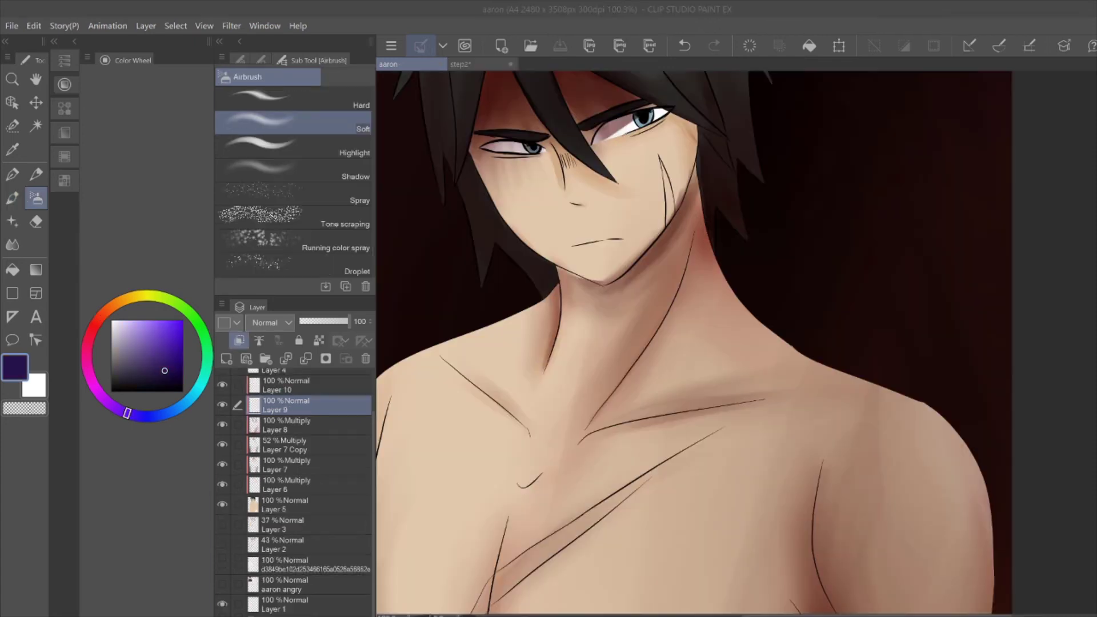
Airbrush dark purple shadow on the neck beneath the jaw with the Soft airbrush on the Multiply layer, and blend it
left_click(108, 382)
mouse_move(682, 237)
left_mouse_down()
mouse_move(711, 277)
mouse_move(639, 281)
left_mouse_up()
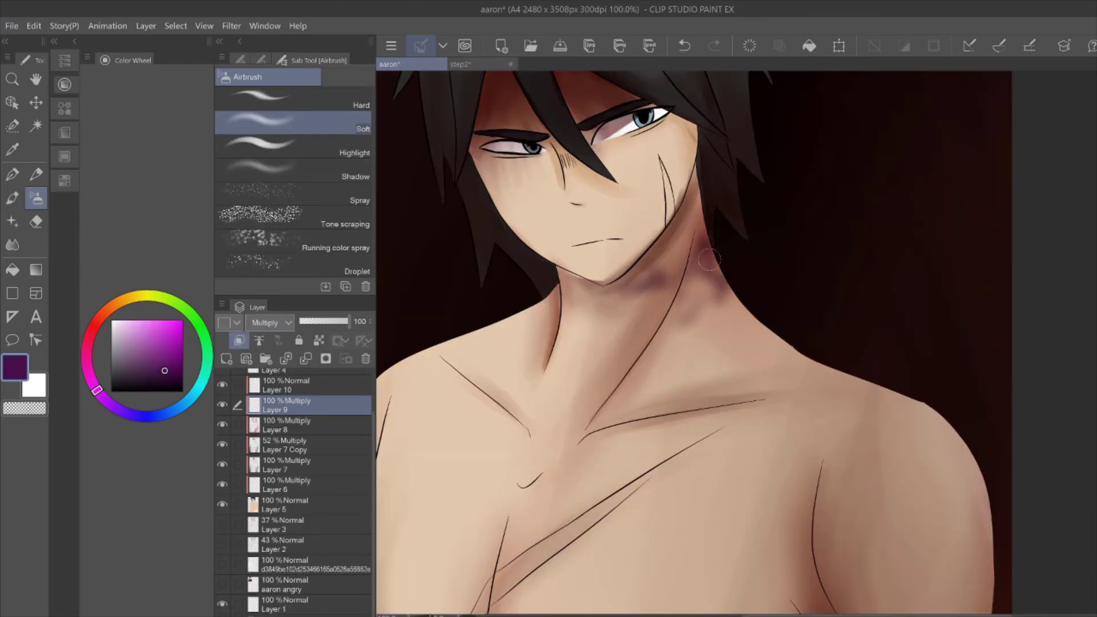
left_click_drag(708, 260, 656, 268)
key("j")
Airbrush dark purple shadow on top of the near shoulder, and blend it into the skin
scroll(656, 275, "down", 2)
key("b")
left_click_drag(745, 257, 771, 268)
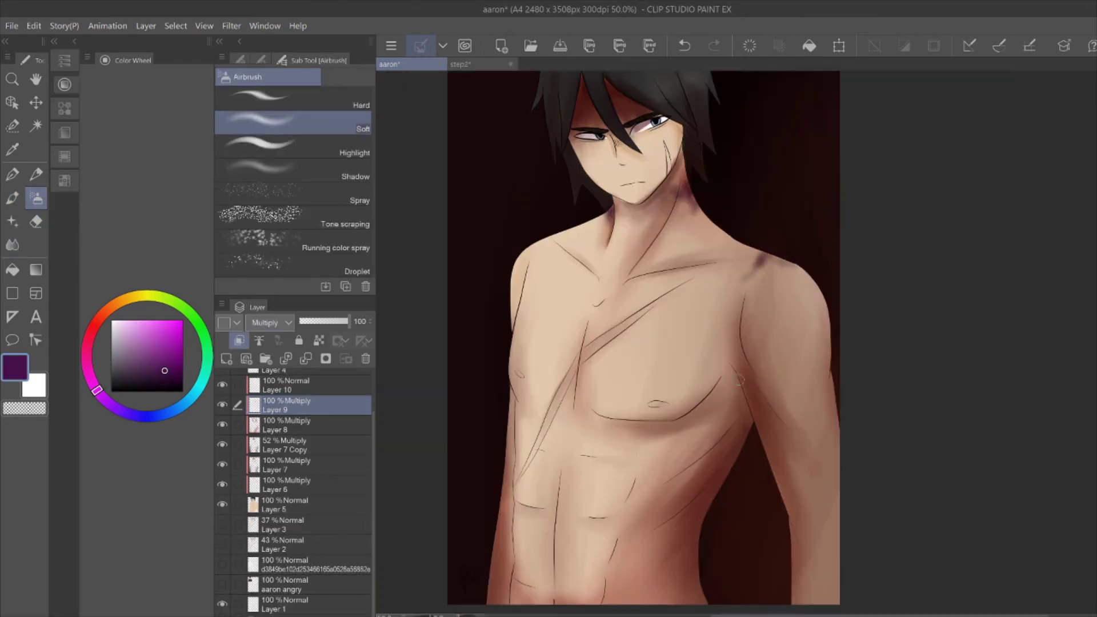
key("j")
On a new clipped Multiply layer at 44% opacity, draw a purple hair shadow beside the near eye and cheek with the G-pen
key("ctrl+shift+n")
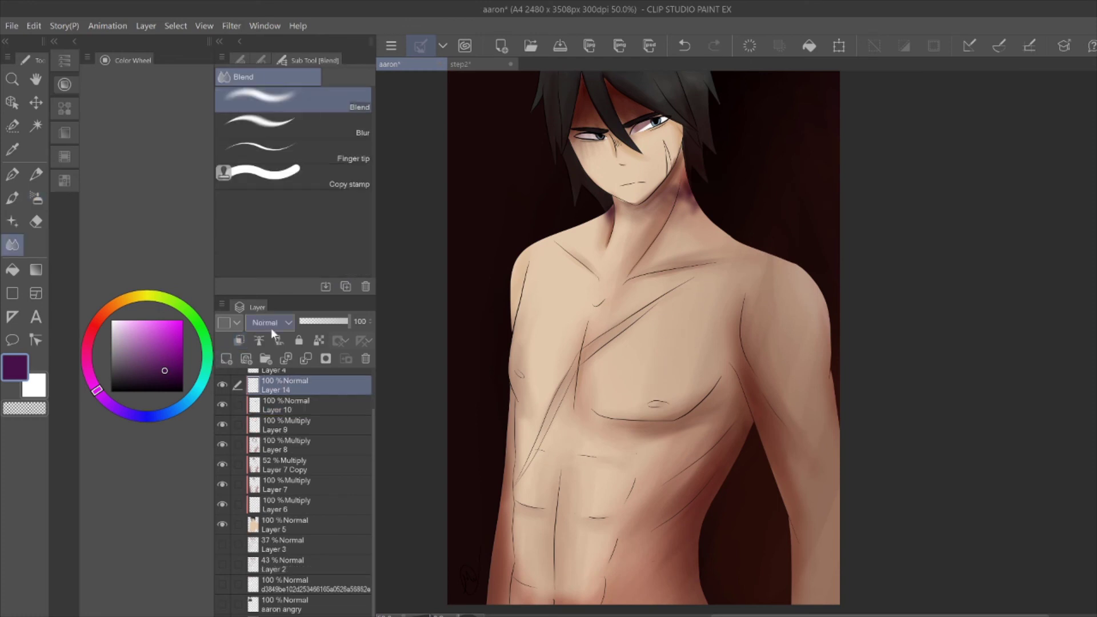
key("p")
scroll(685, 211, "up", 5)
mouse_move(708, 245)
left_mouse_down()
mouse_move(685, 213)
mouse_move(708, 366)
mouse_move(748, 290)
left_mouse_up()
left_click(321, 321)
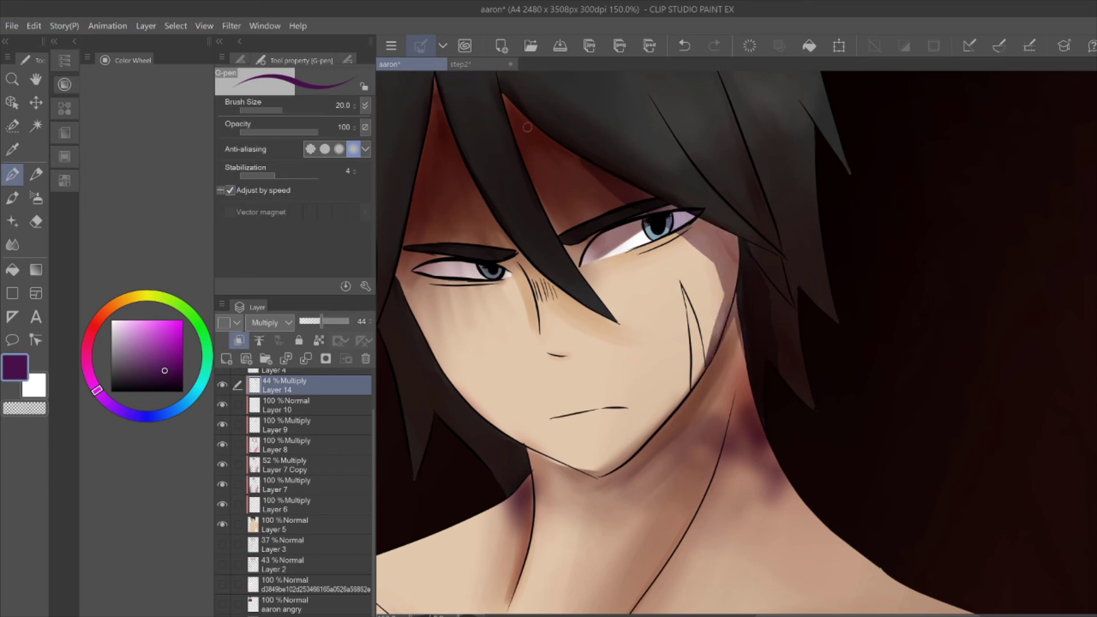
Draw purple shadows under the near armpit, along the arm crease and on the far forearm with the G-pen at size 50
scroll(709, 263, "down", 5)
left_click(289, 110)
left_click_drag(708, 377, 708, 263)
left_click_drag(752, 301, 770, 358)
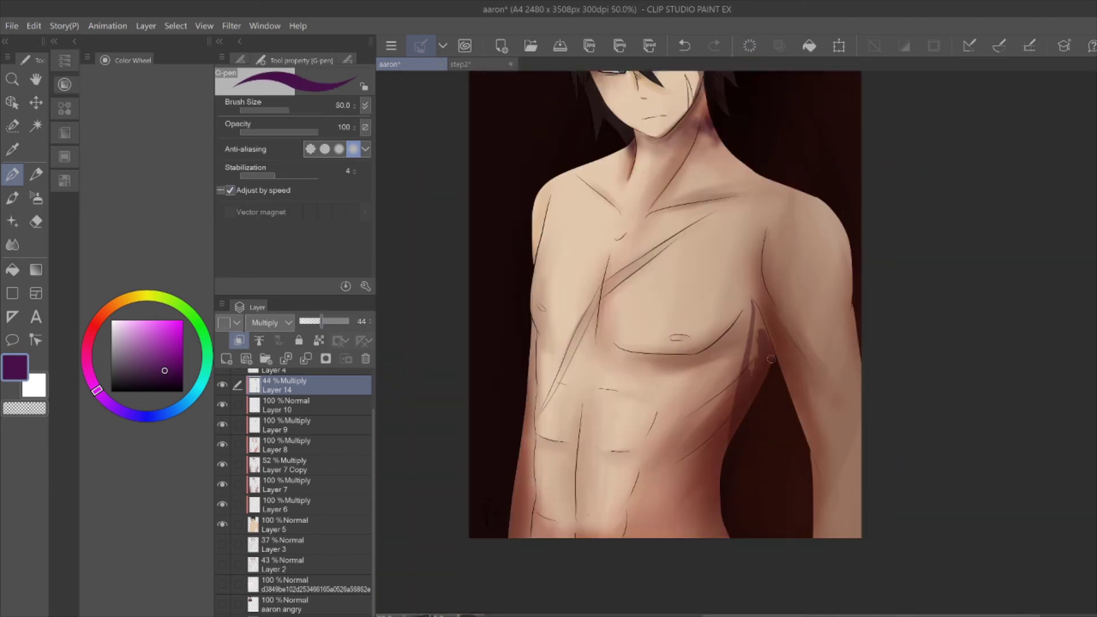
left_click_drag(775, 441, 754, 487)
key("ctrl+z")
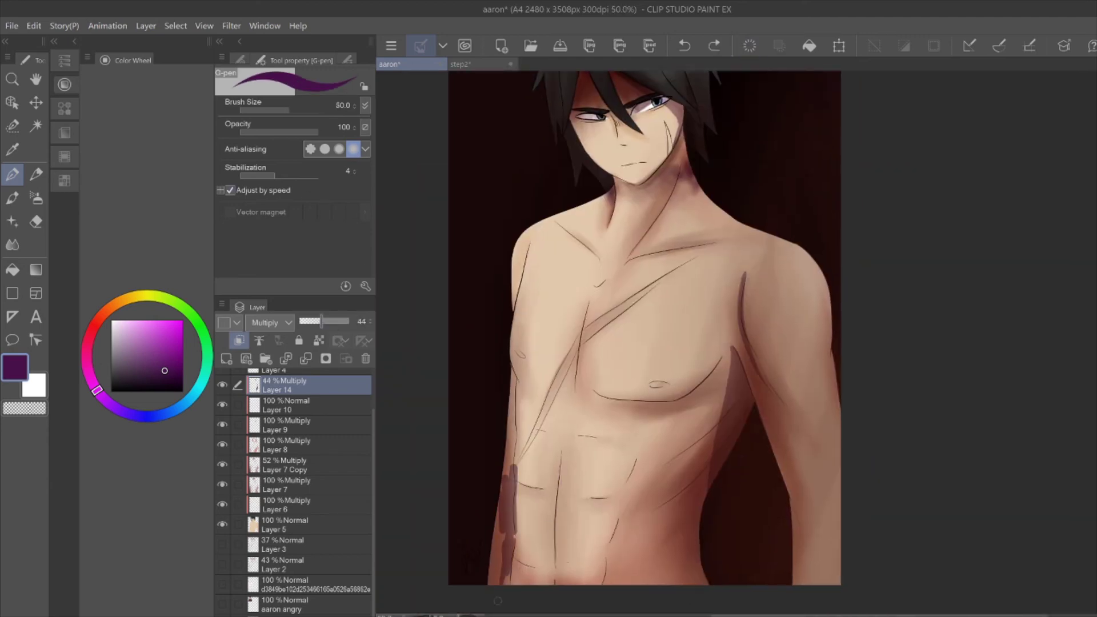
Blend the purple shadows on the armpit, torso side and arms, and soften them with the Soft airbrush at size 70
scroll(675, 288, "up", 3)
key("j")
scroll(676, 288, "down", 1)
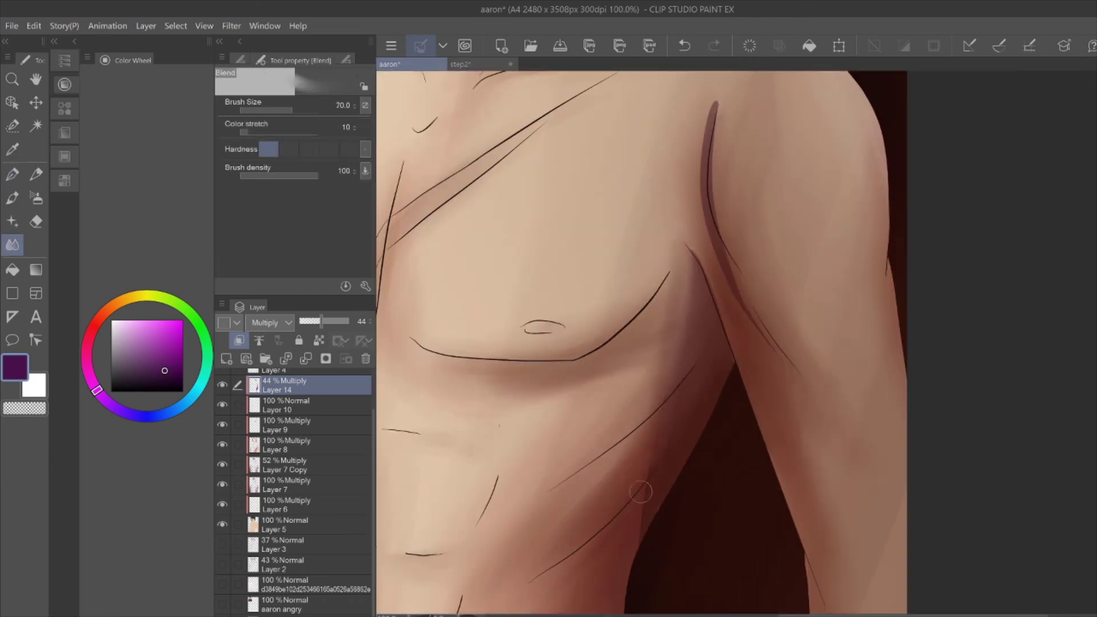
scroll(690, 372, "down", 2)
key("b")
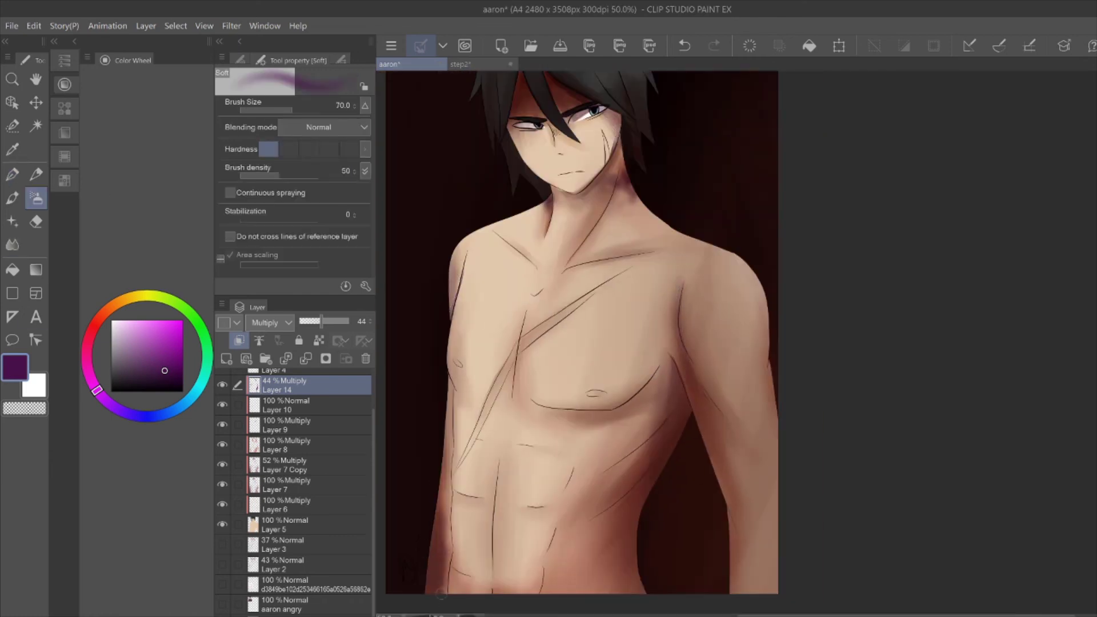
On a new clipped Normal layer, airbrush pale peach highlights on the chest with the Soft airbrush at size 200
scroll(577, 502, "down", 1)
key("ctrl+shift+n")
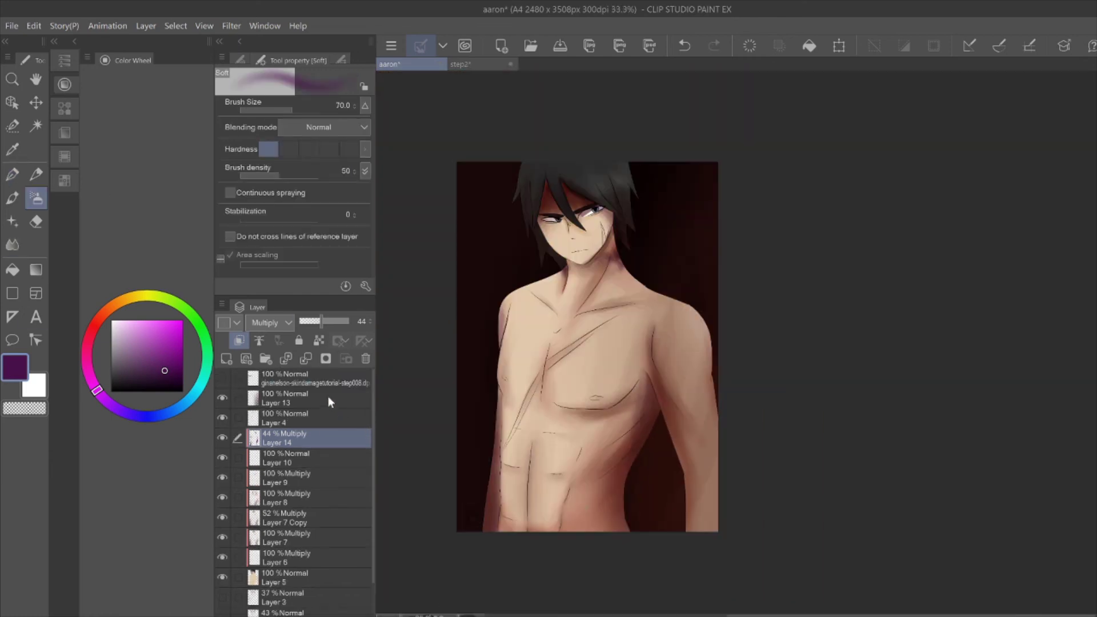
key("i")
left_click(135, 332)
left_click_drag(135, 332, 125, 321)
key("b")
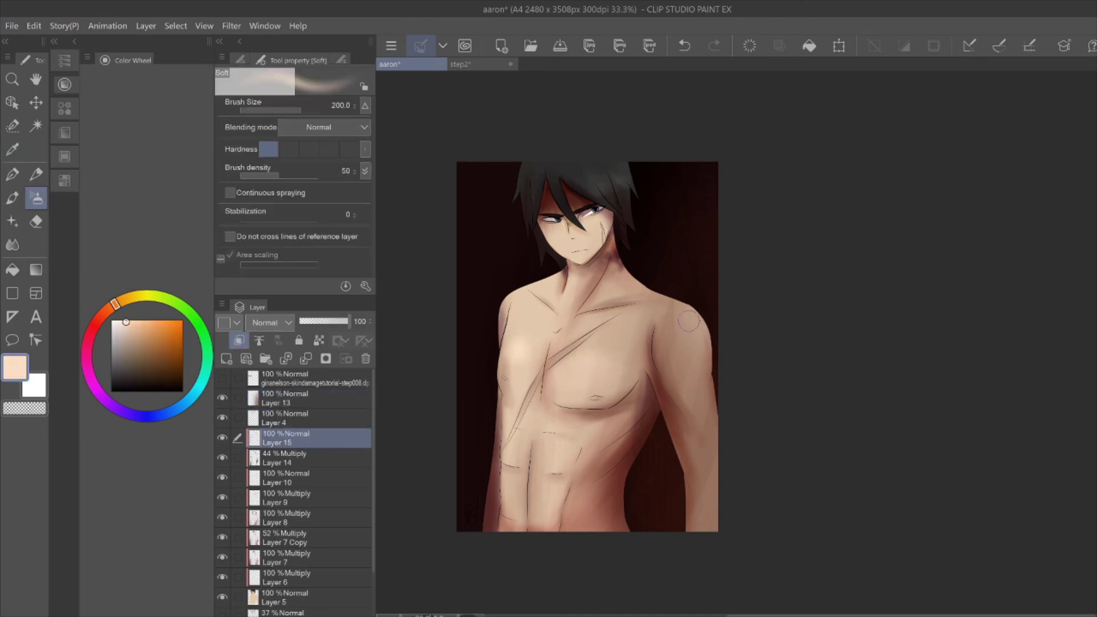
On a new clipped Multiply layer, cover the near half of the figure with very dark red using the G-pen, and set its opacity to 24%
key("ctrl+shift+n")
key("p")
left_click(97, 319)
left_click(163, 383)
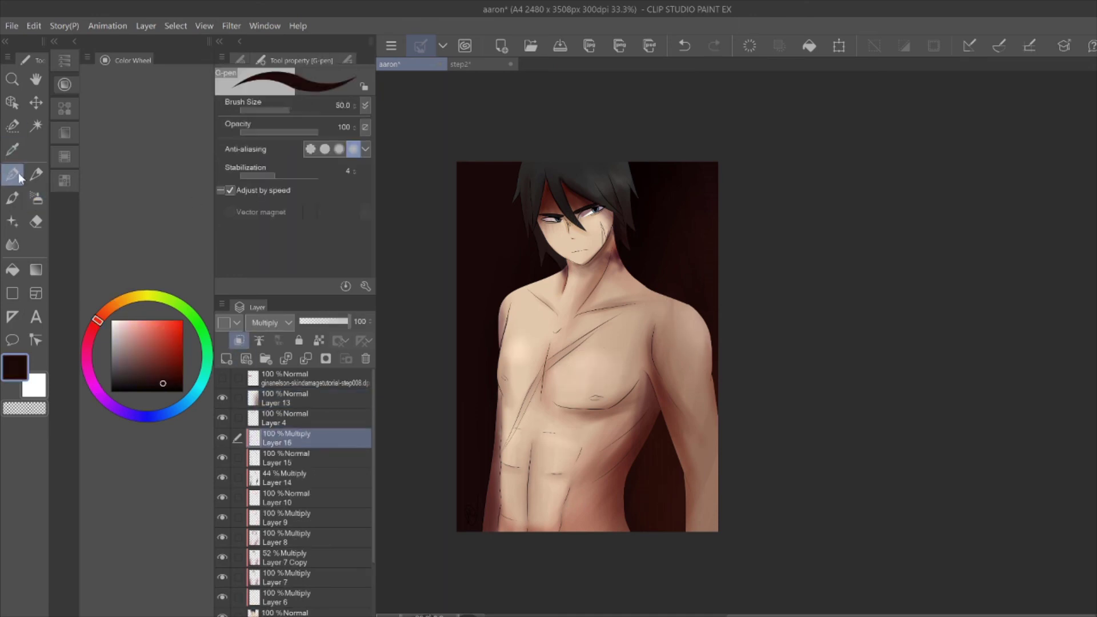
left_click_drag(651, 286, 628, 531)
left_click(272, 323)
left_click_drag(347, 321, 304, 321)
Blend the hard edge of the large body shadow with a size 500 Blend brush, and set the layer's opacity to 70%
key("j")
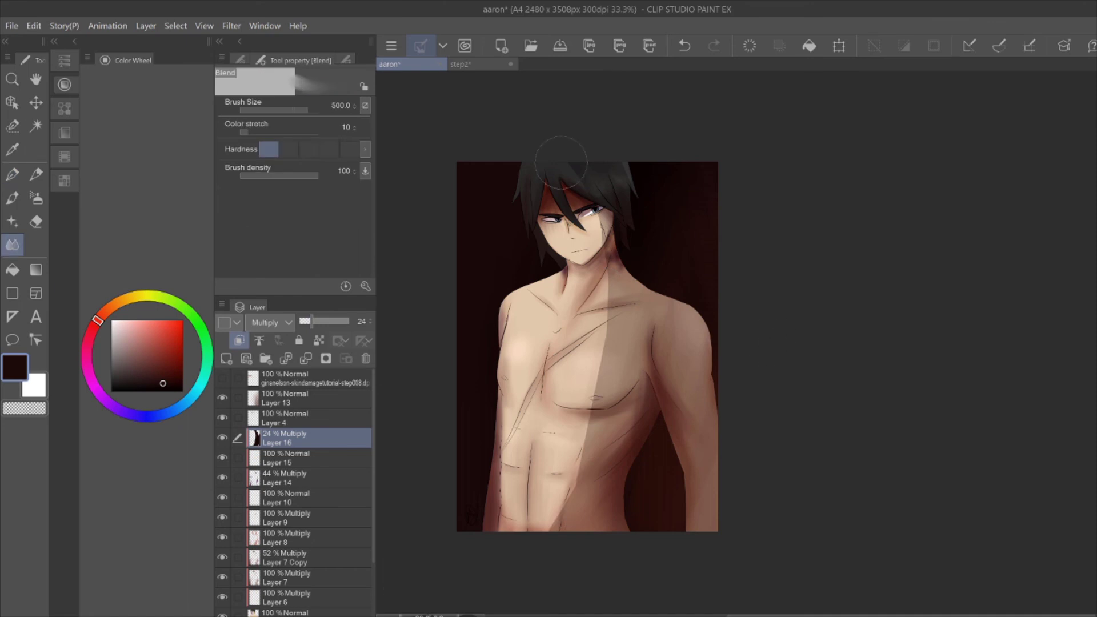
left_click_drag(606, 268, 548, 514)
left_click_drag(304, 321, 343, 324)
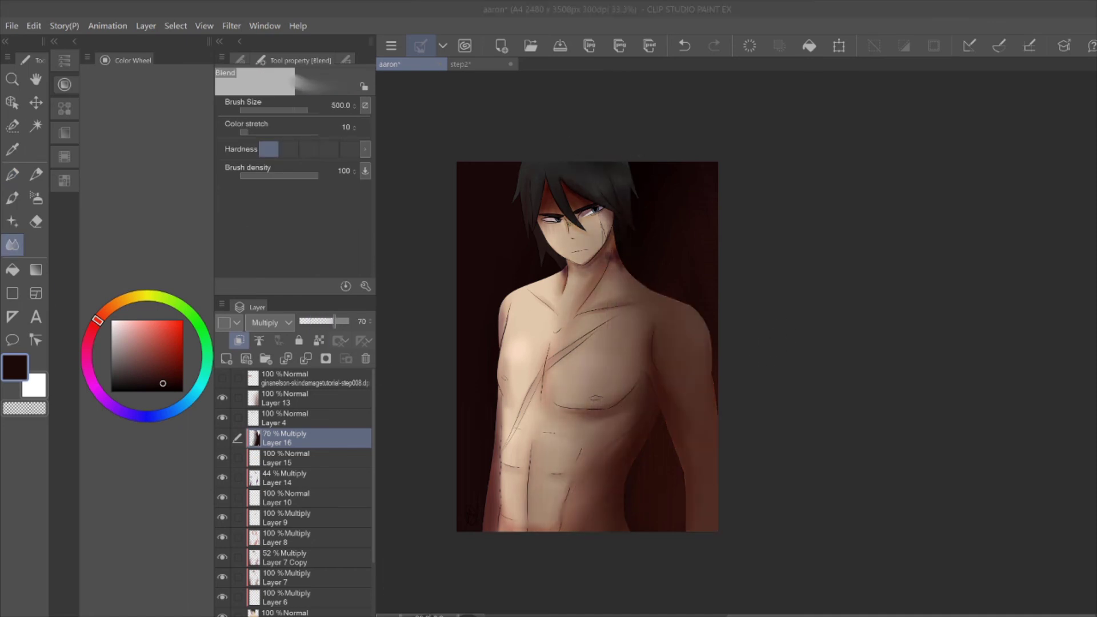
On another new clipped Multiply layer, add a soft dark shadow down the near arm
key("ctrl+shift+n")
left_click_drag(691, 337, 702, 526)
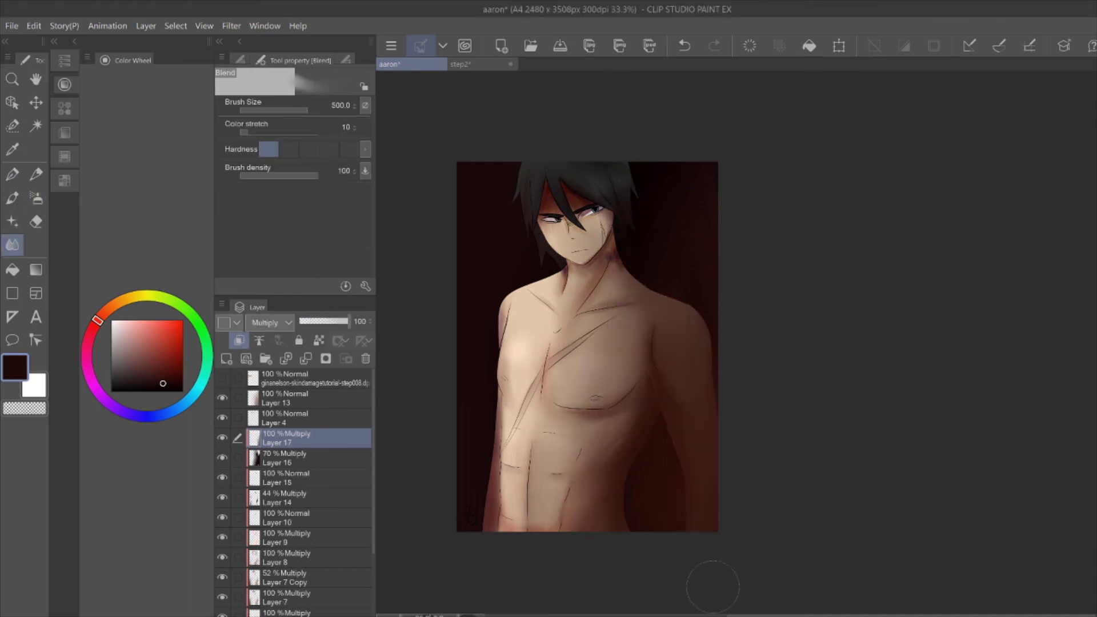